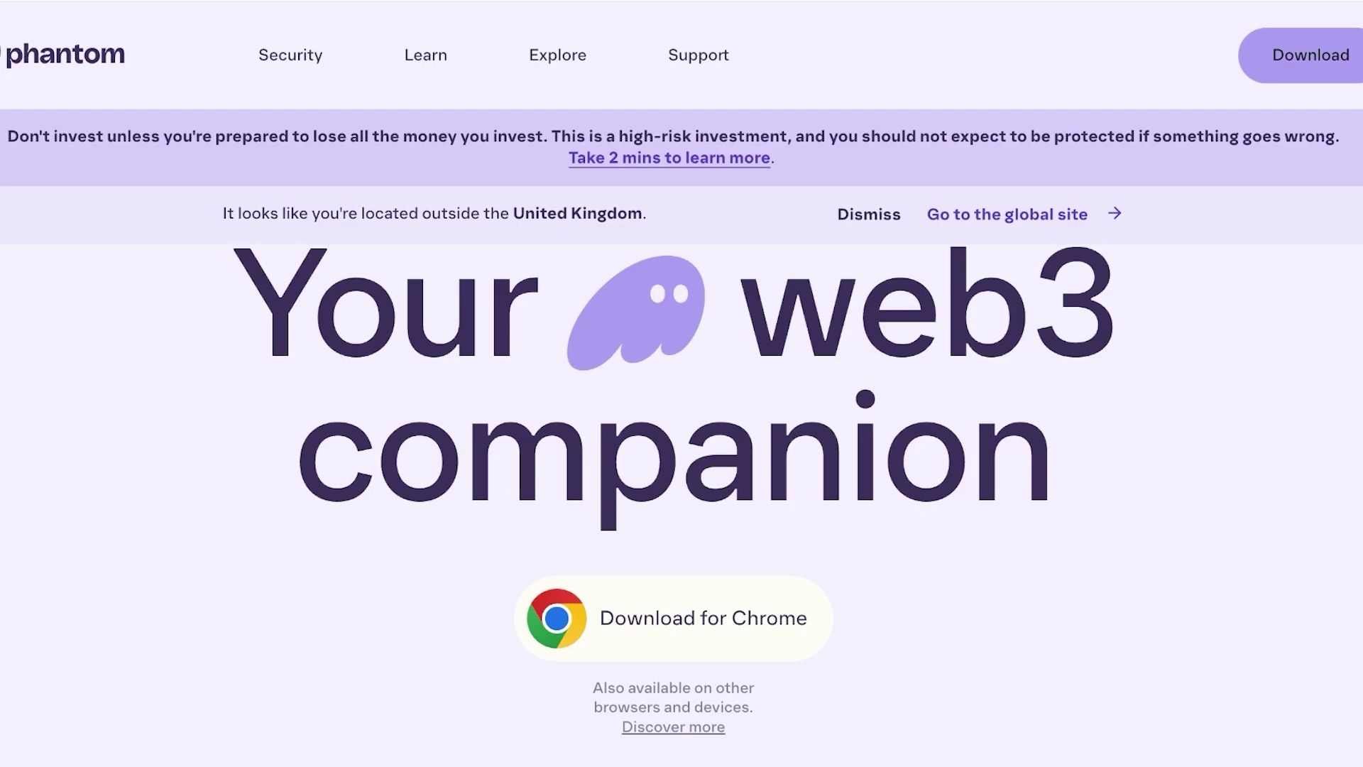
- Scroll up and down through the open web page
scroll(682, 383, "down", 2)
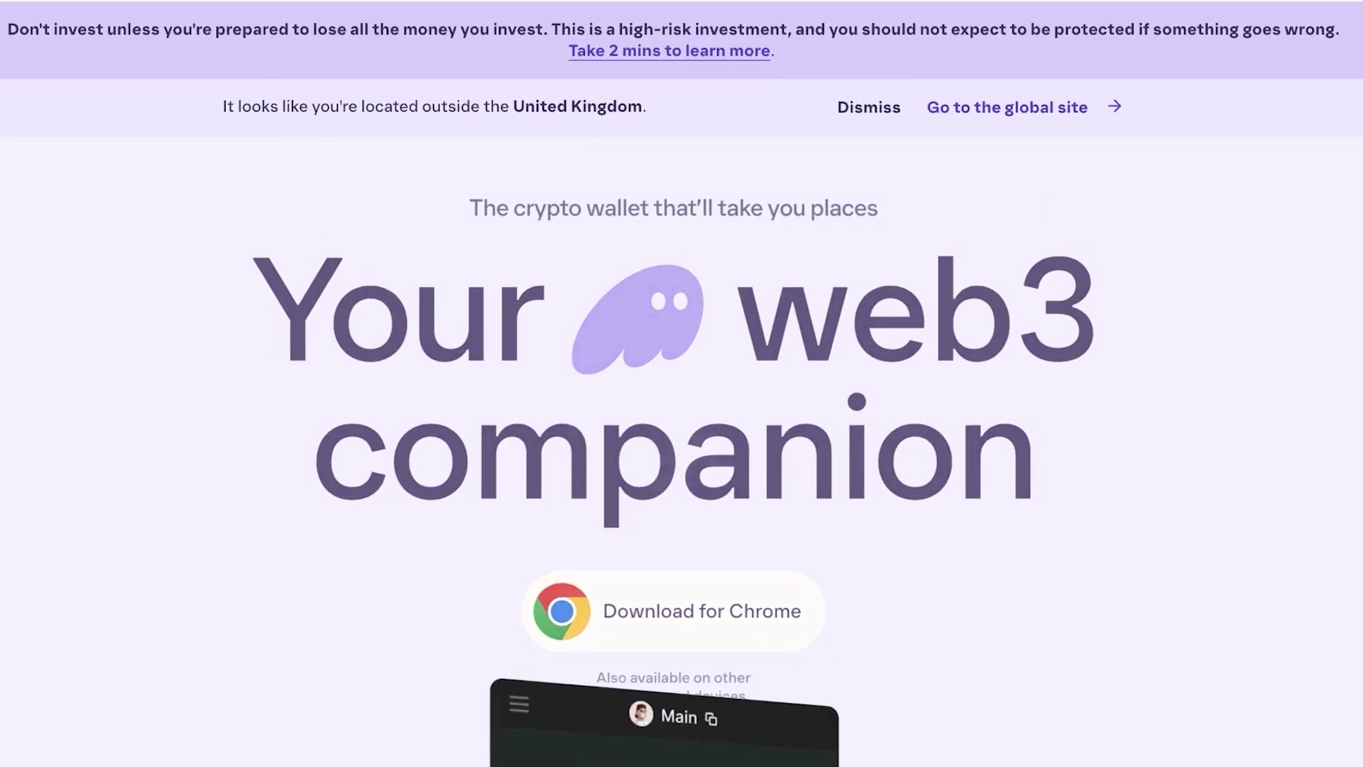
scroll(681, 383, "down", 5)
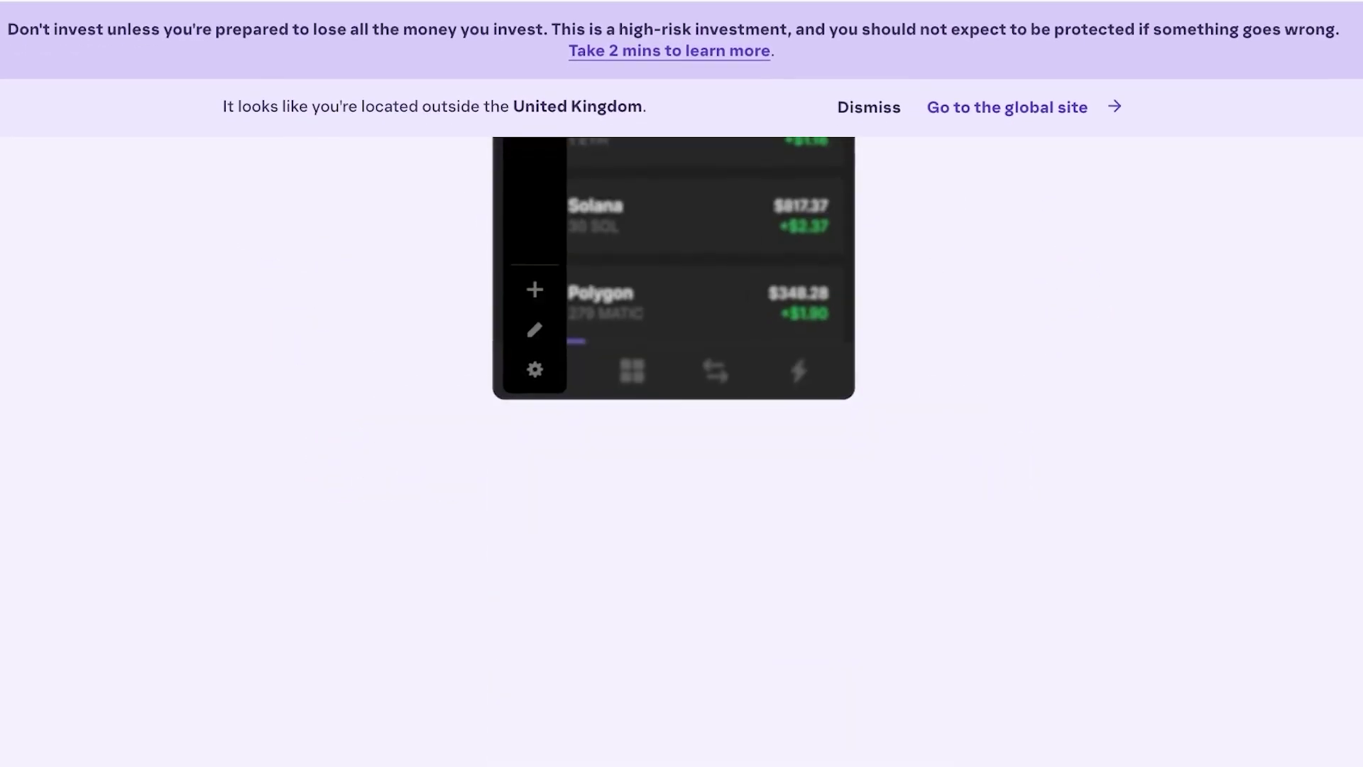
scroll(681, 384, "down", 5)
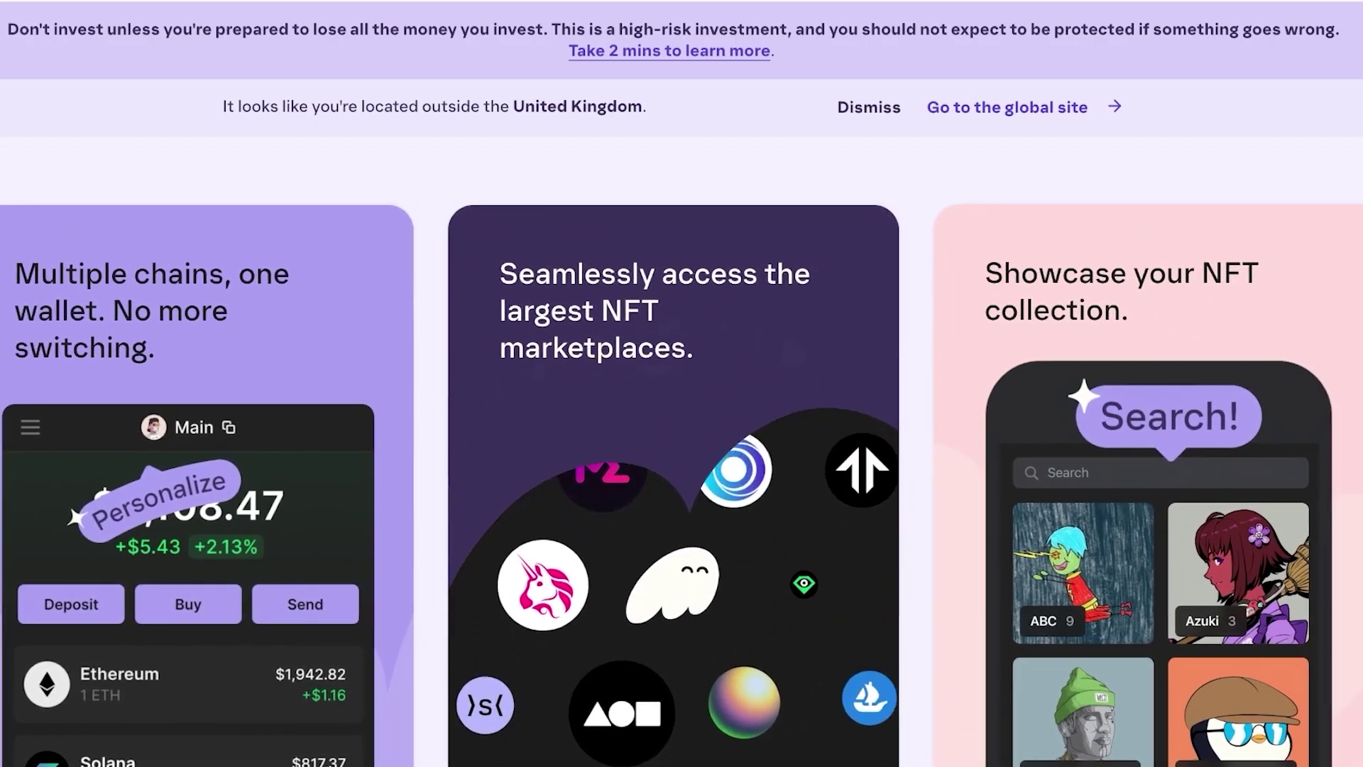
scroll(682, 384, "down", 5)
scroll(681, 383, "down", 5)
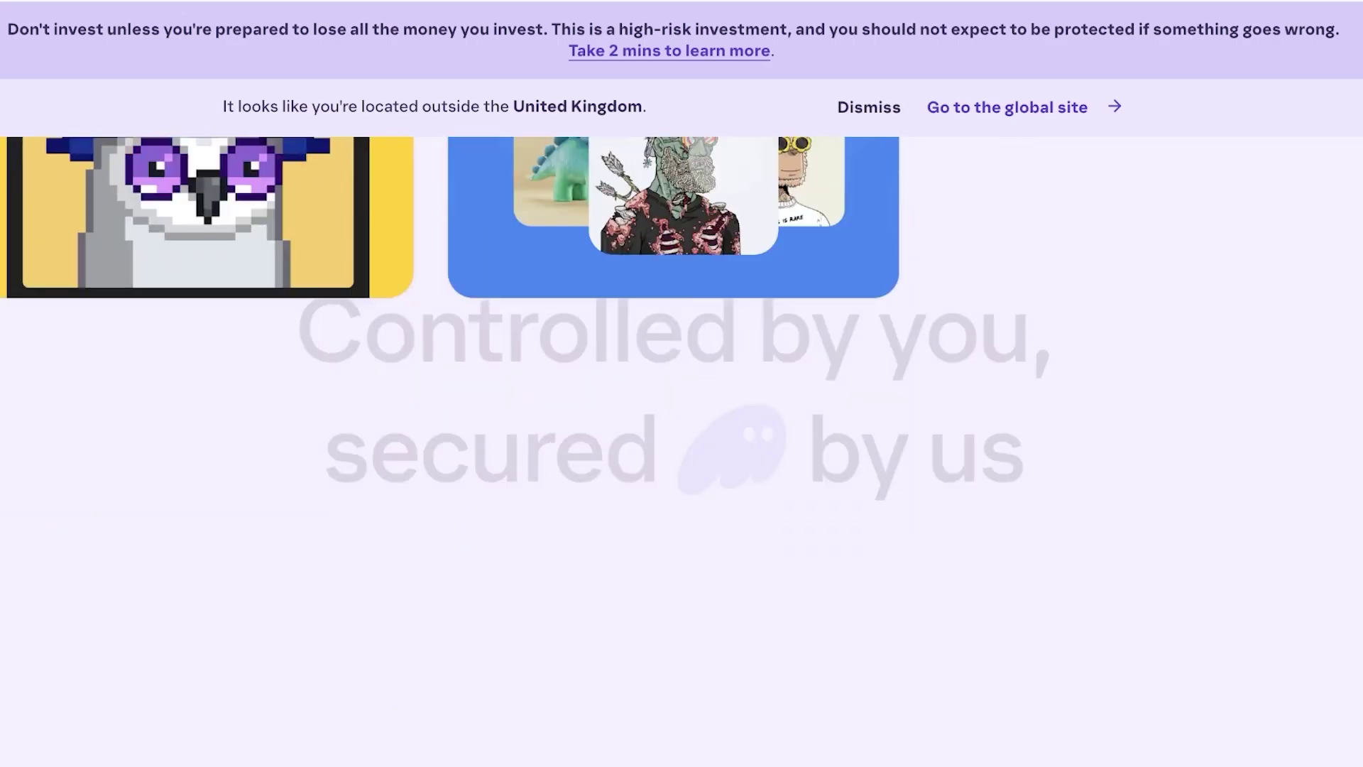
scroll(681, 384, "down", 3)
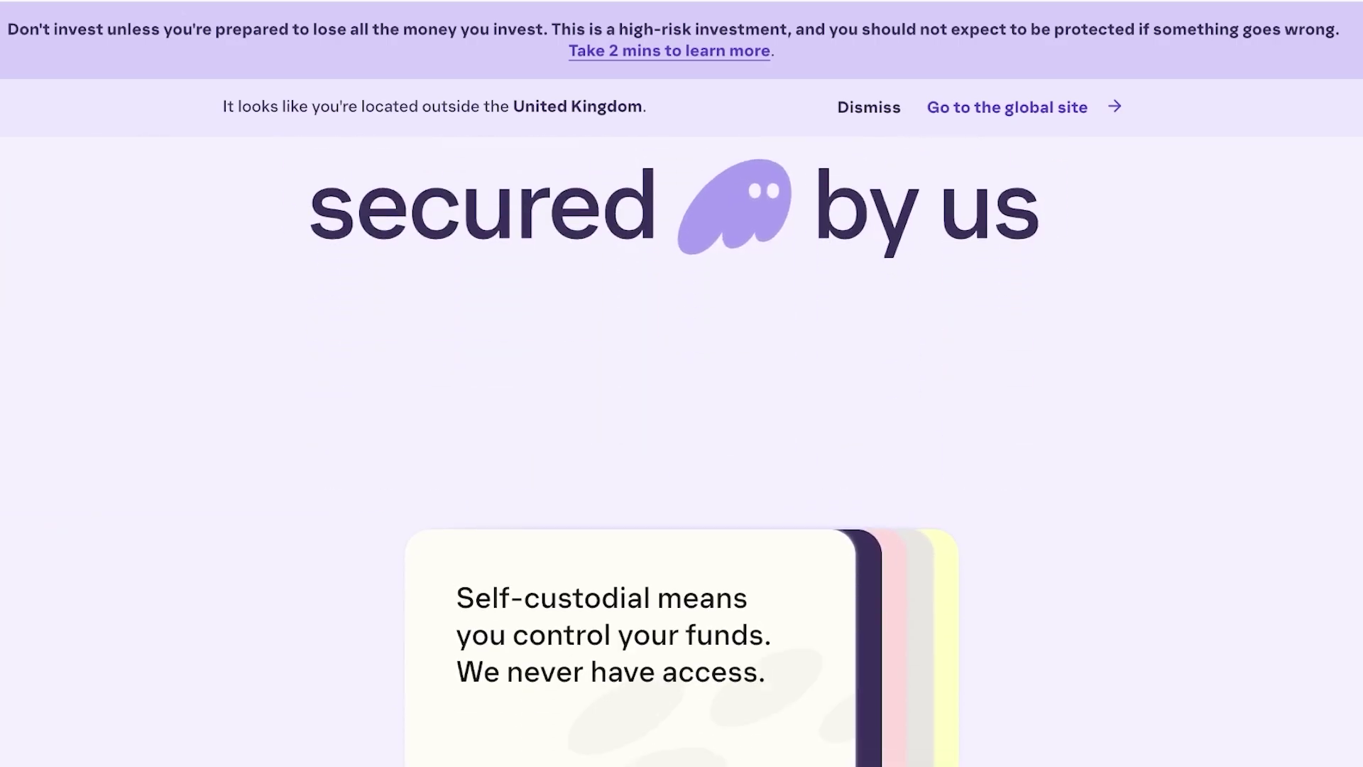
scroll(682, 383, "down", 5)
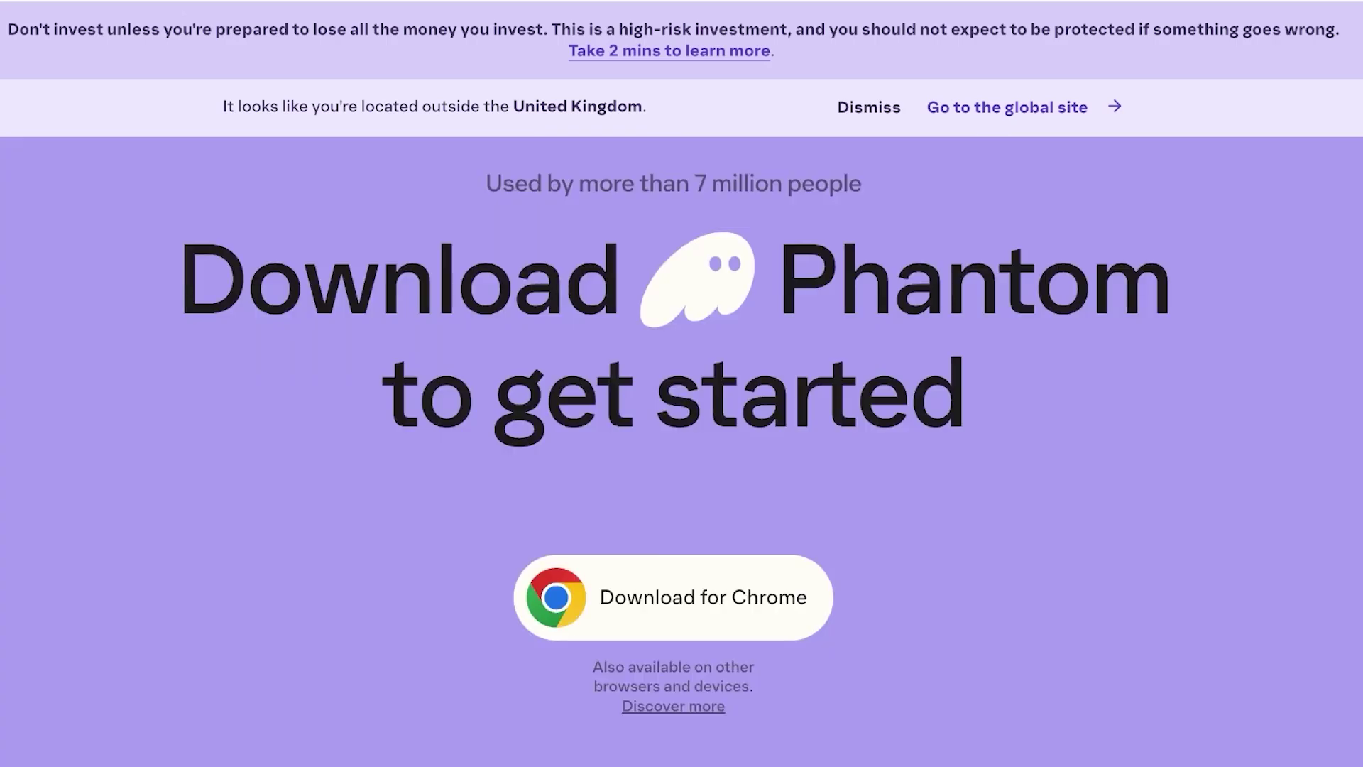
scroll(681, 383, "up", 12)
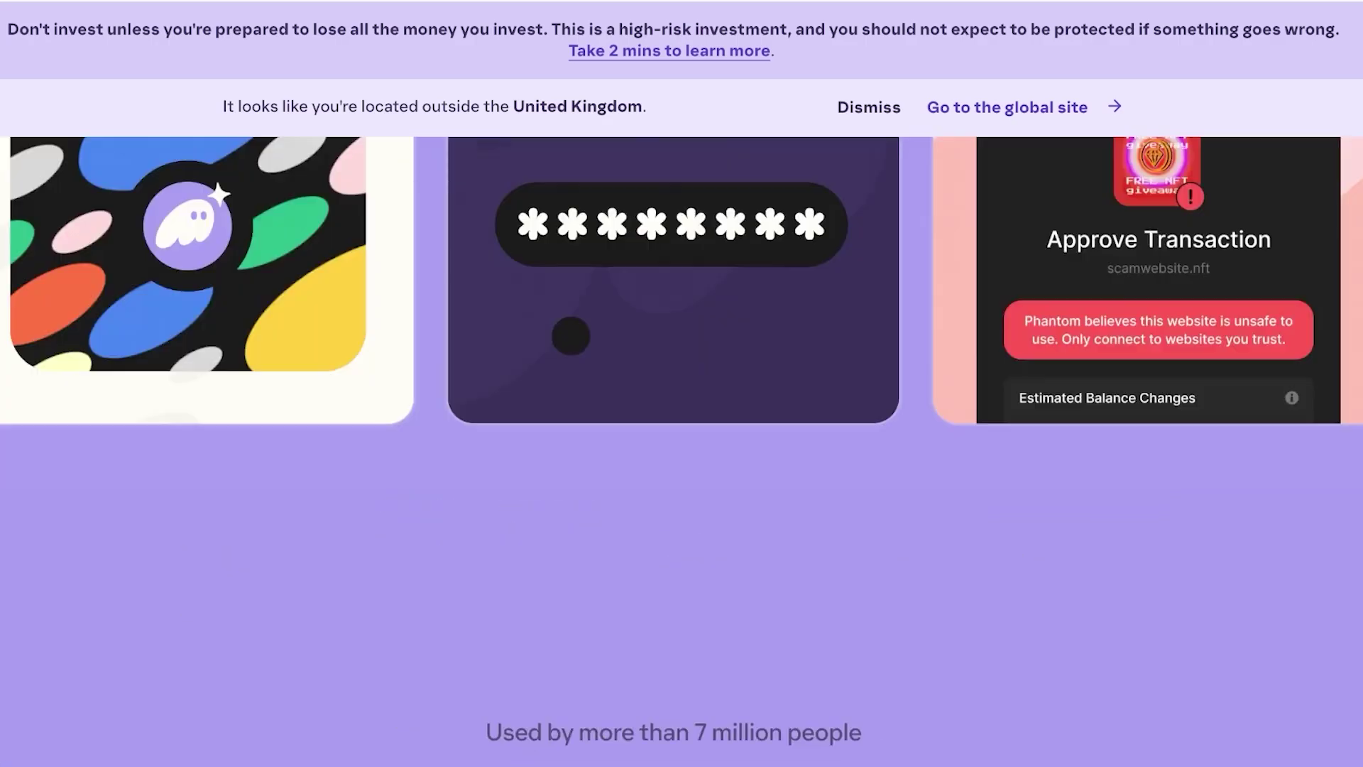
scroll(681, 383, "down", 5)
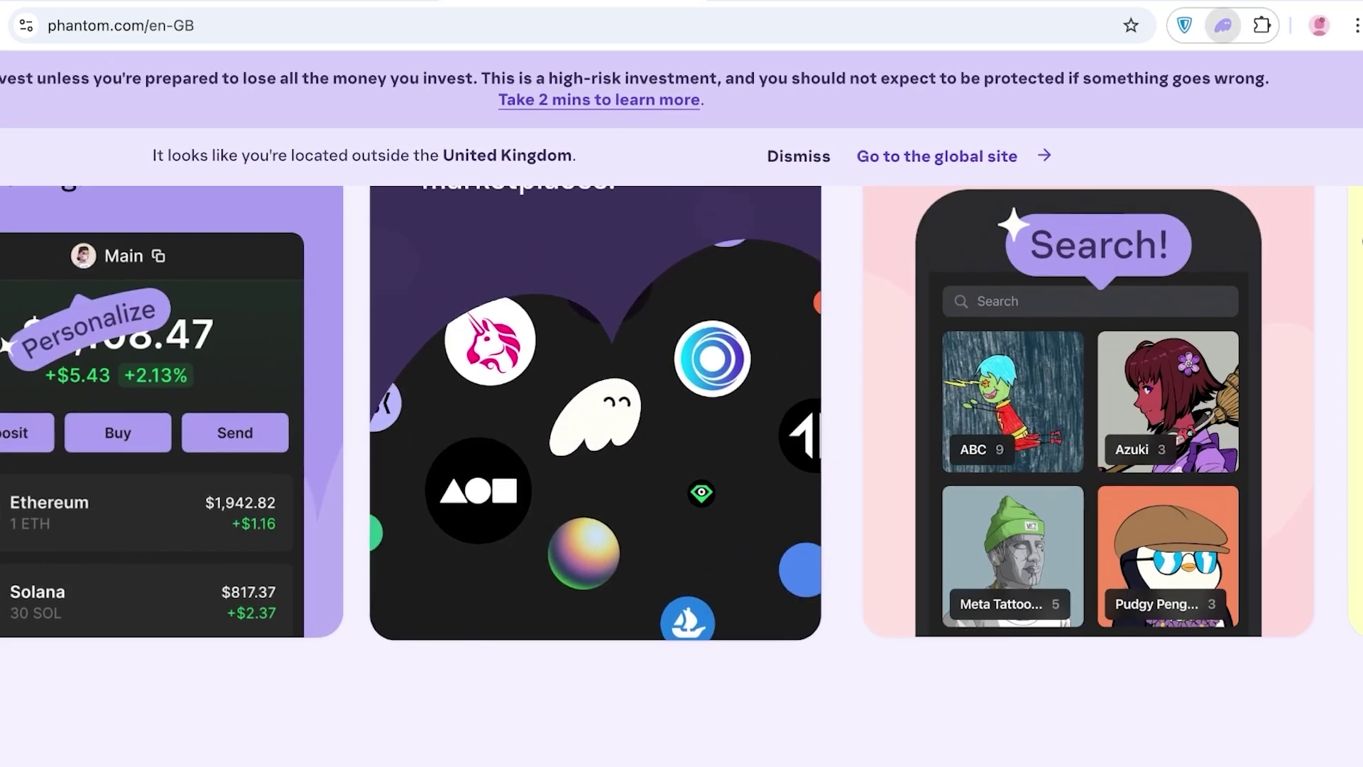
scroll(682, 384, "up", 10)
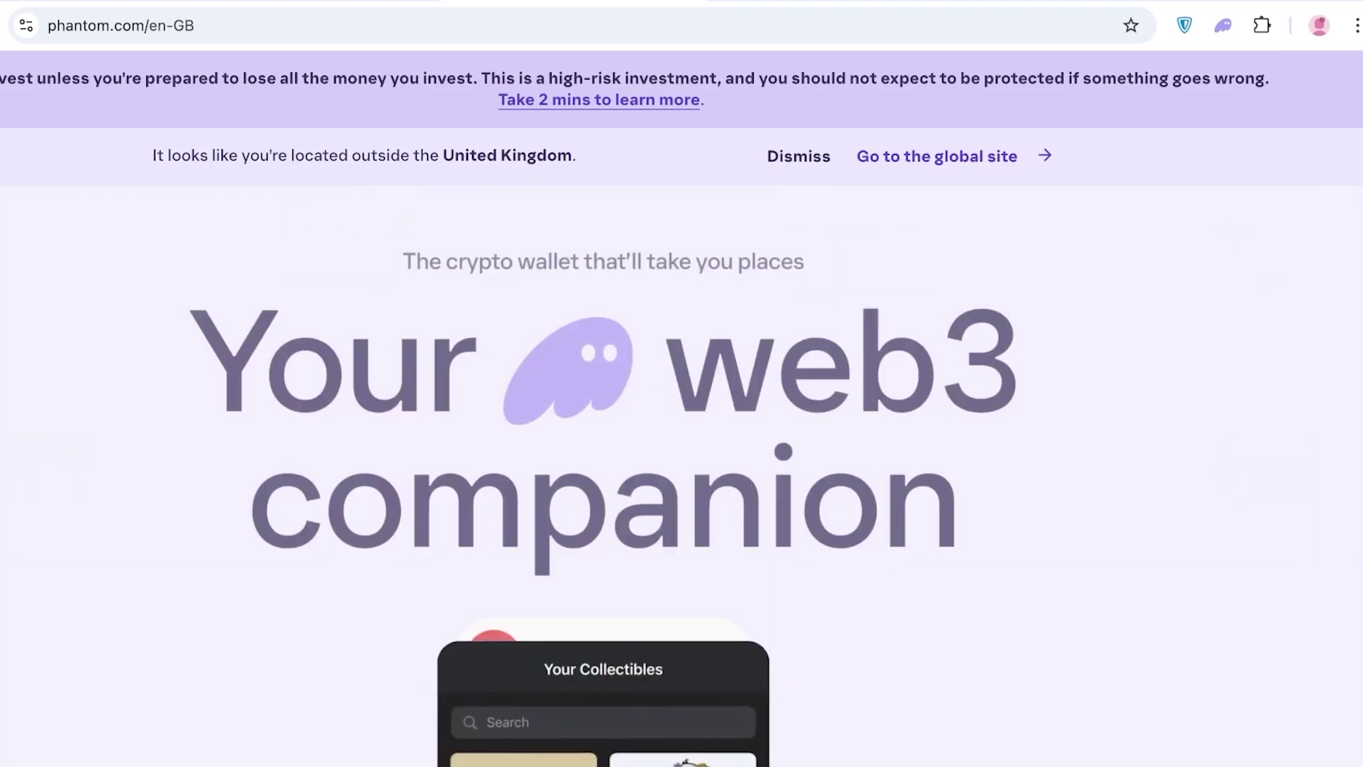
scroll(682, 383, "up", 2)
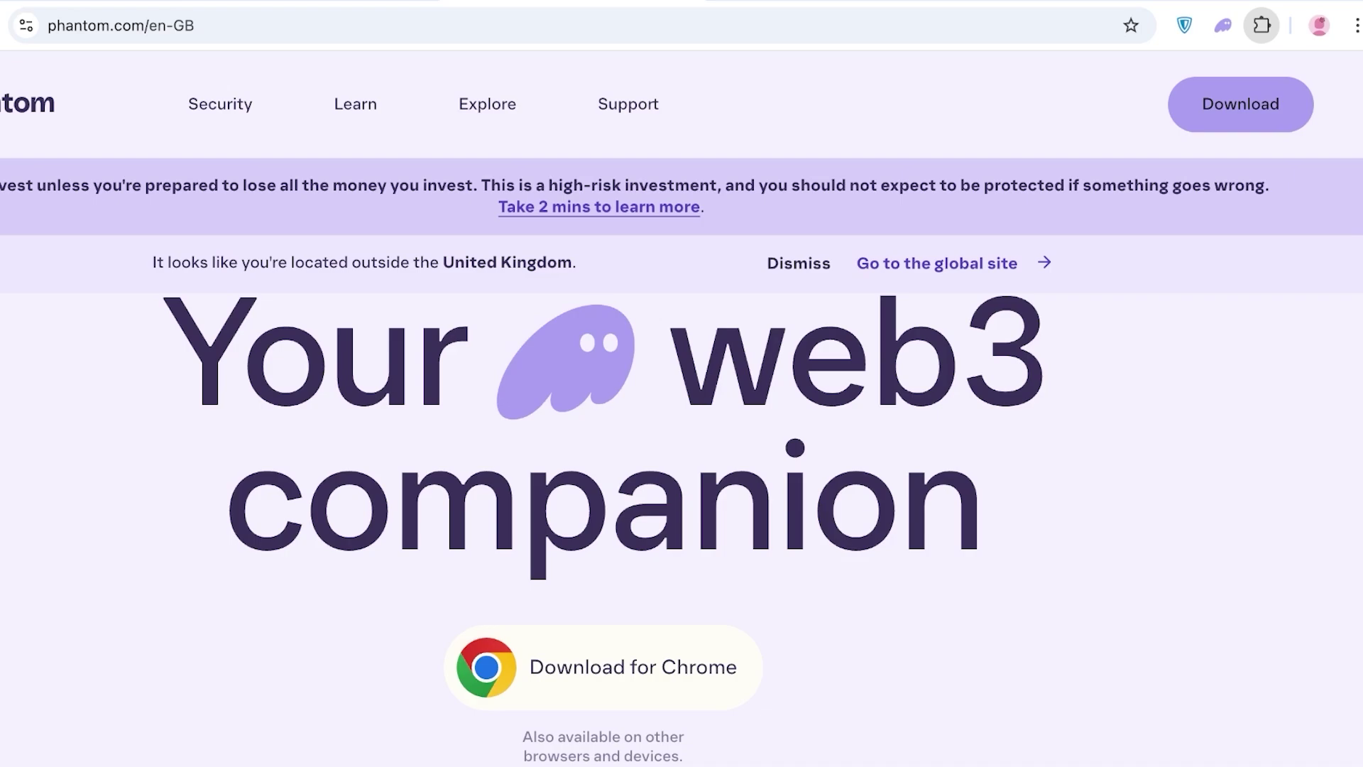
- Open Phantom and review Account 1's $0.00 balance and Solana, Ethereum, Polygon, Bitcoin holdings
left_click(1223, 26)
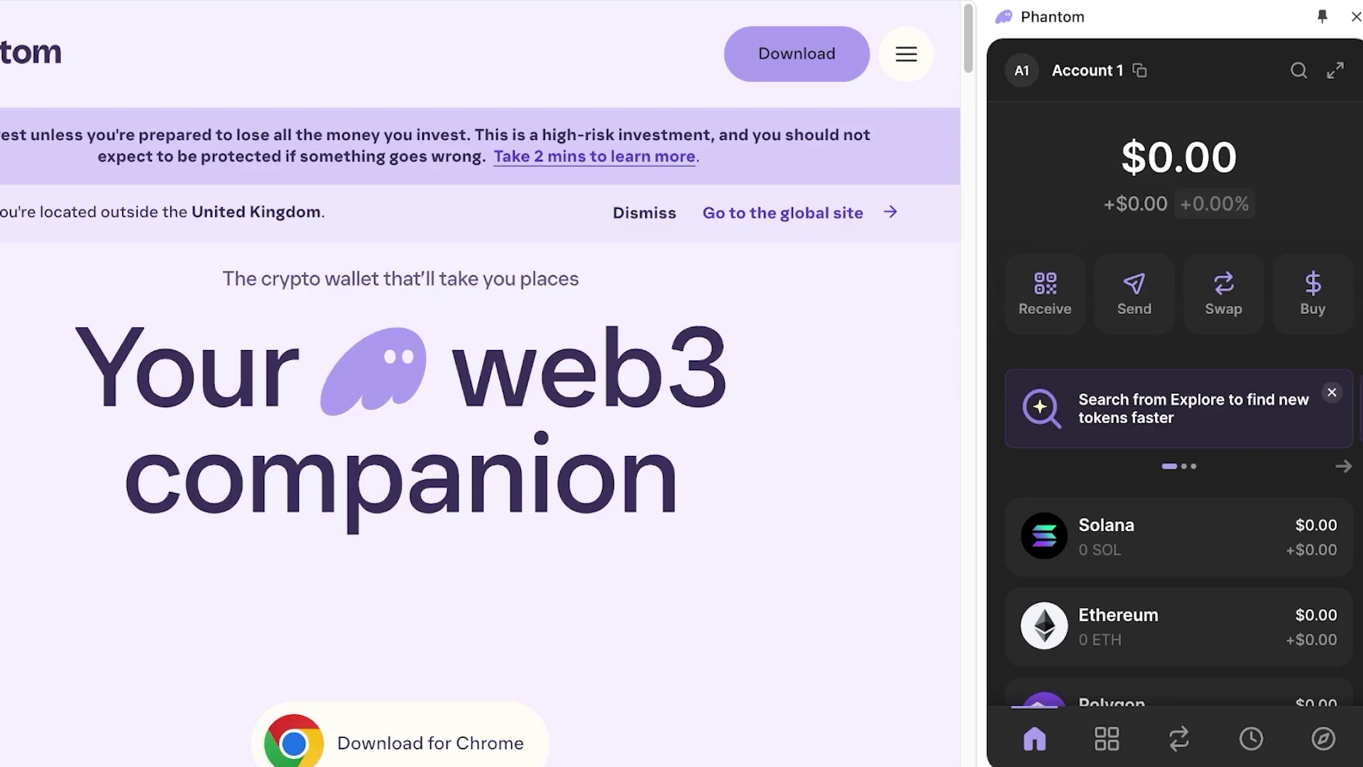
scroll(1180, 416, "down", 1)
mouse_move(1139, 70)
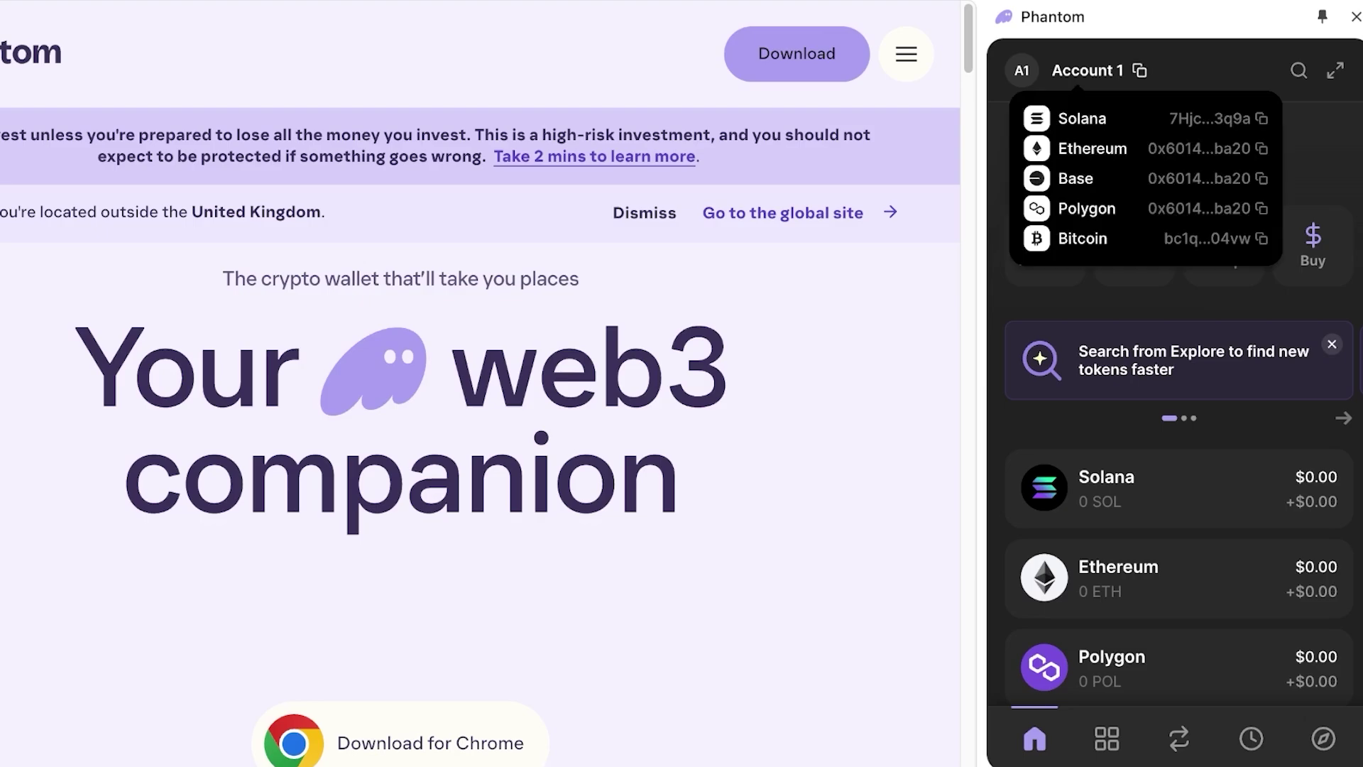
scroll(1184, 405, "up", 1)
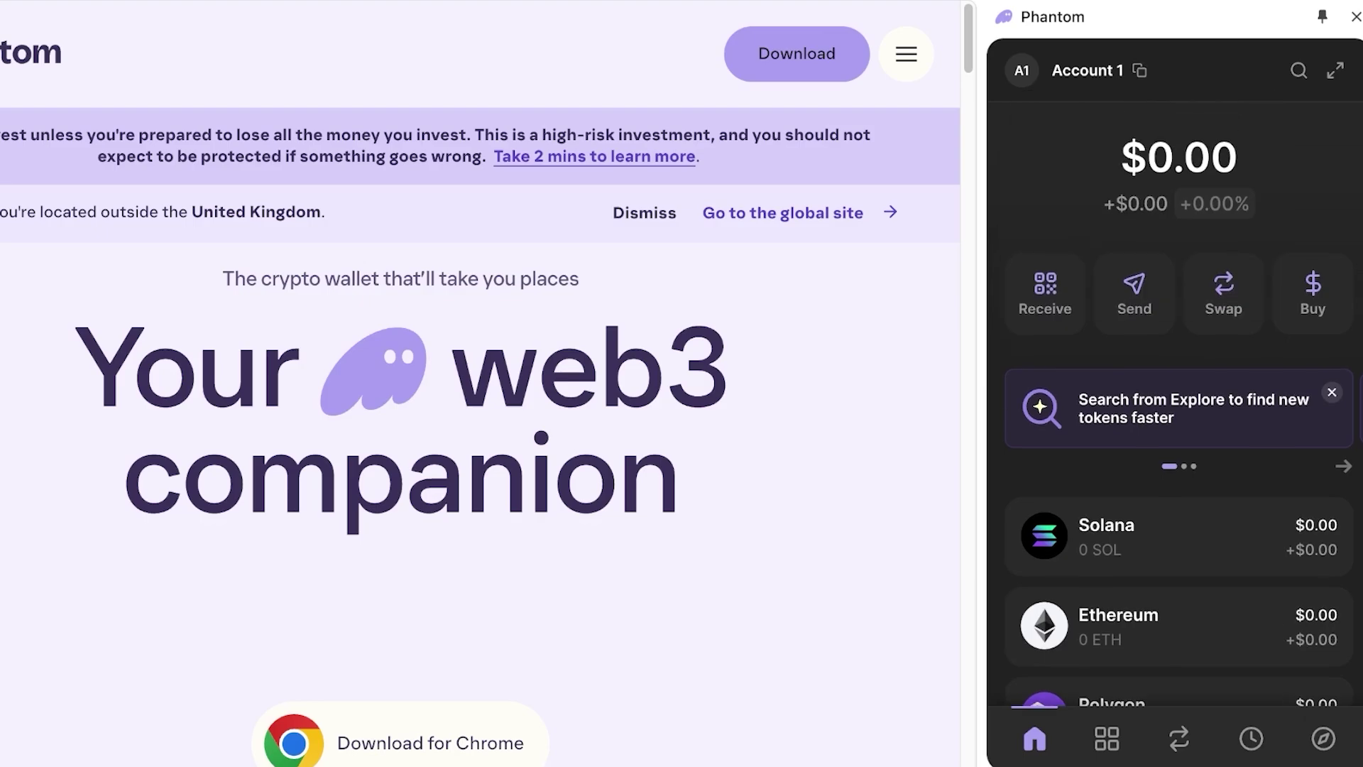
scroll(1178, 426, "down", 5)
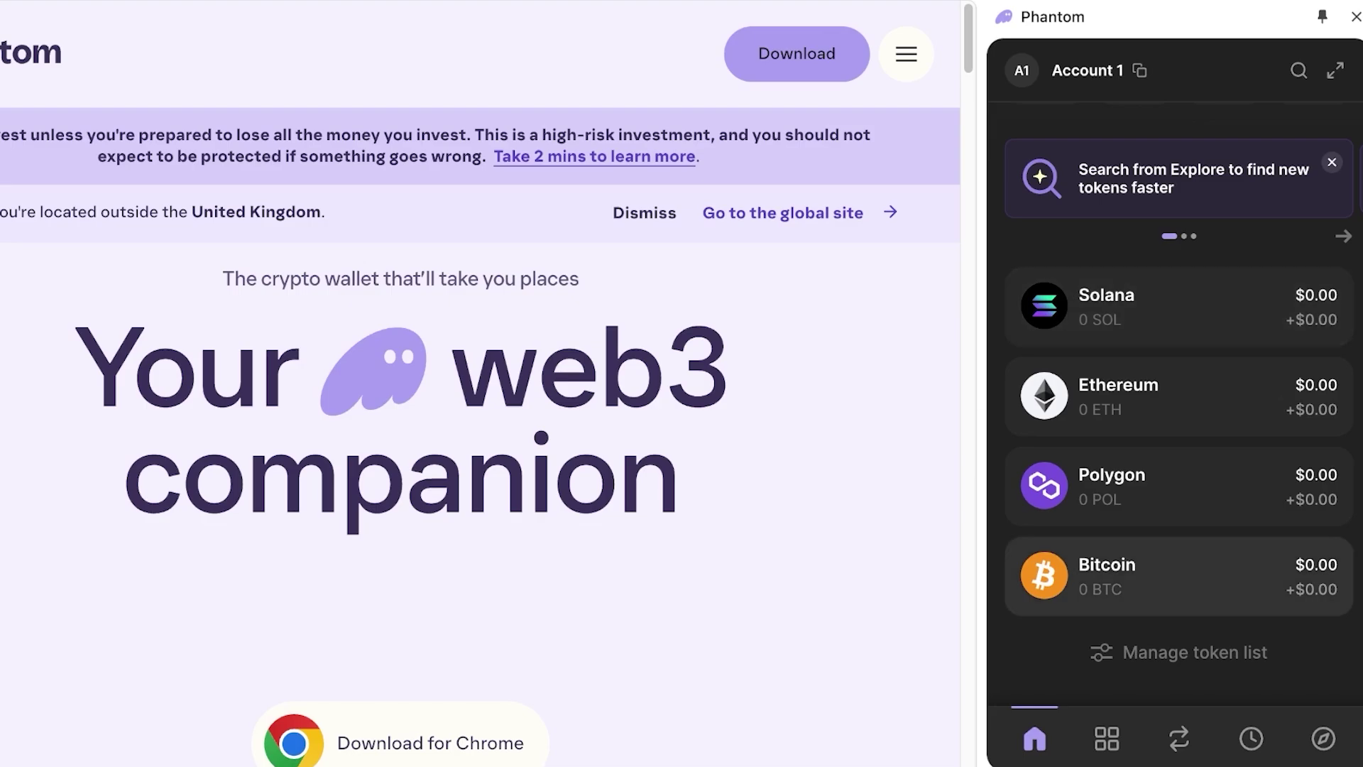
scroll(1171, 395, "up", 3)
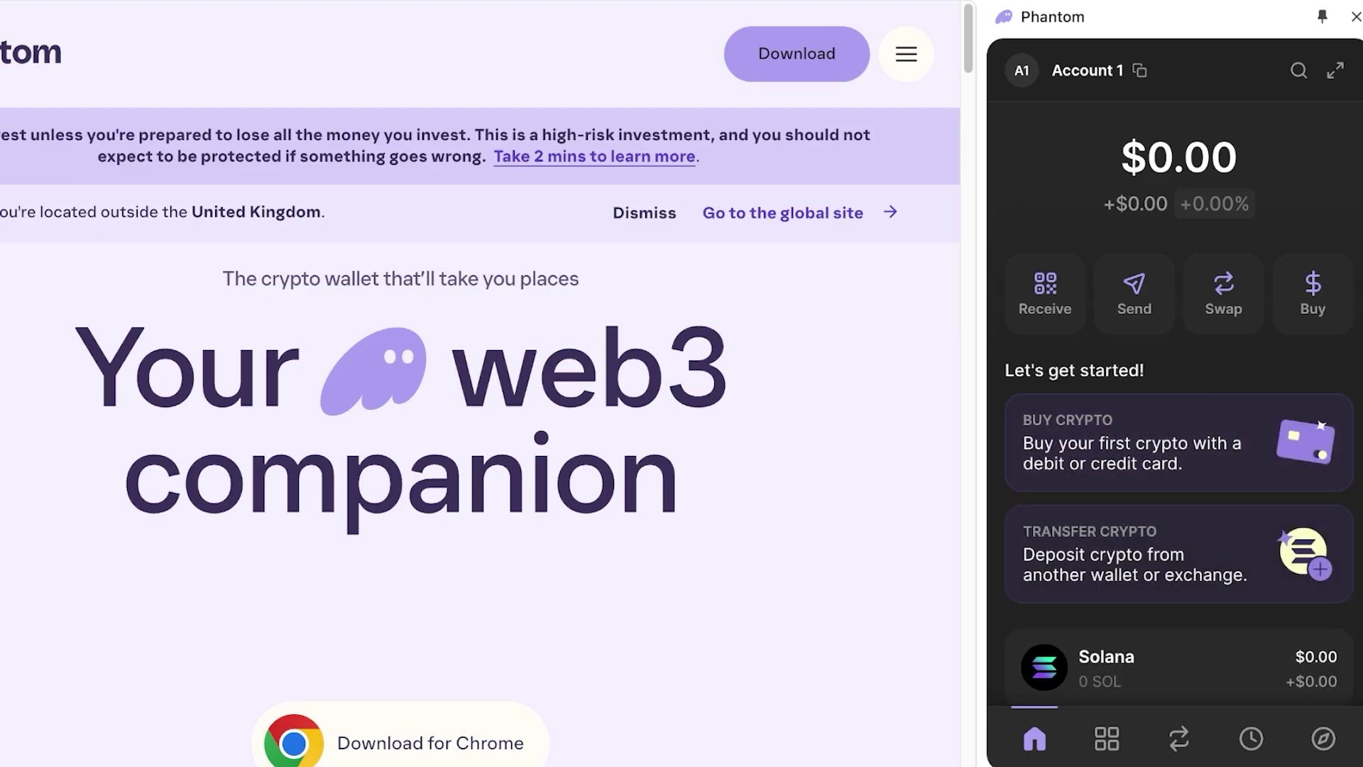
scroll(1179, 398, "down", 2)
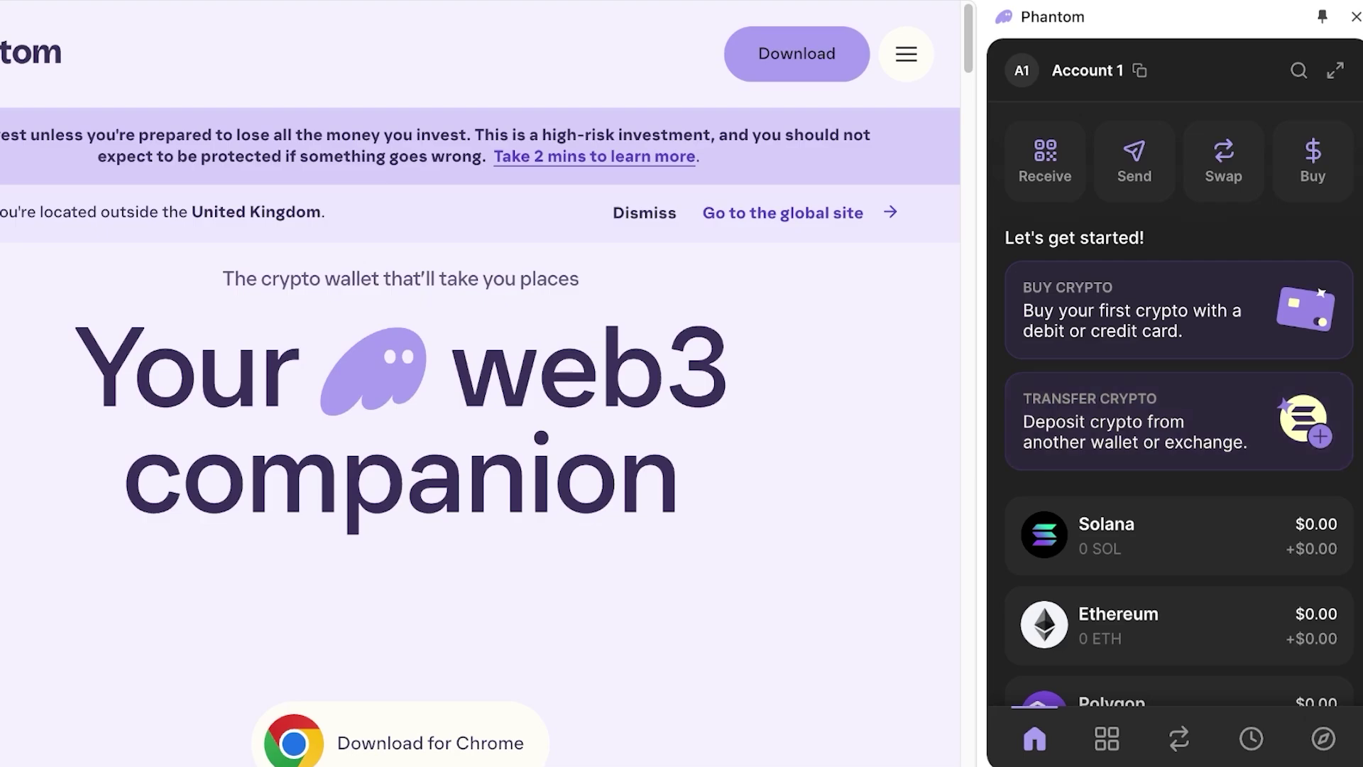
left_click(1107, 738)
left_click(1178, 738)
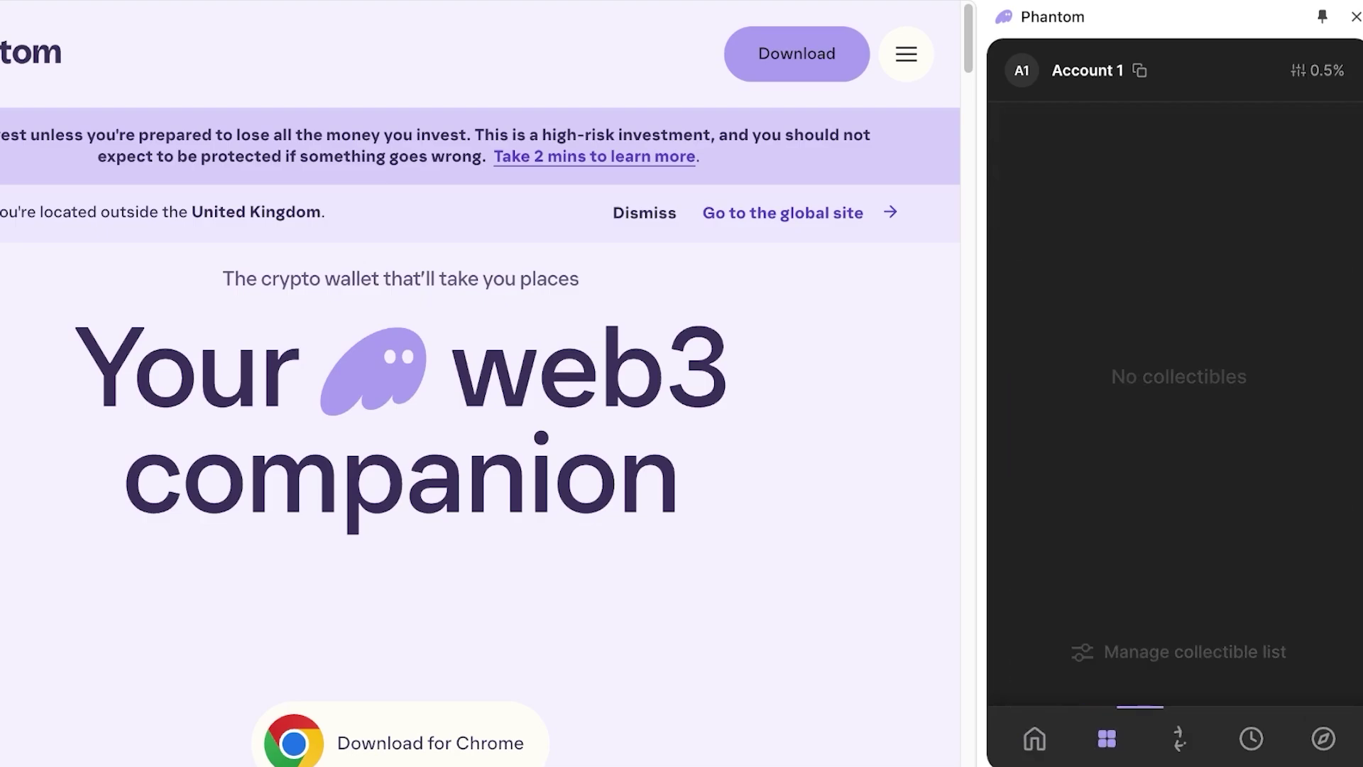
left_click(1252, 739)
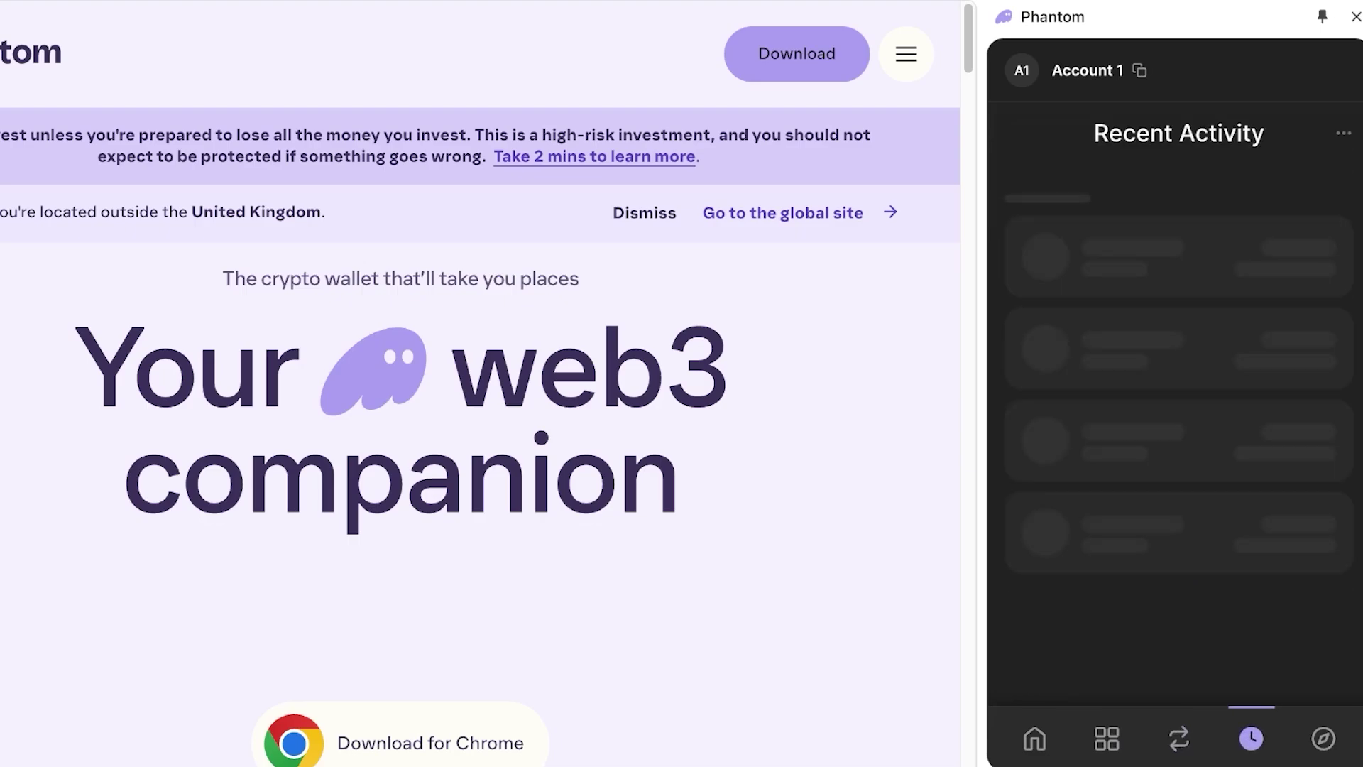
left_click(1323, 738)
left_click(1035, 738)
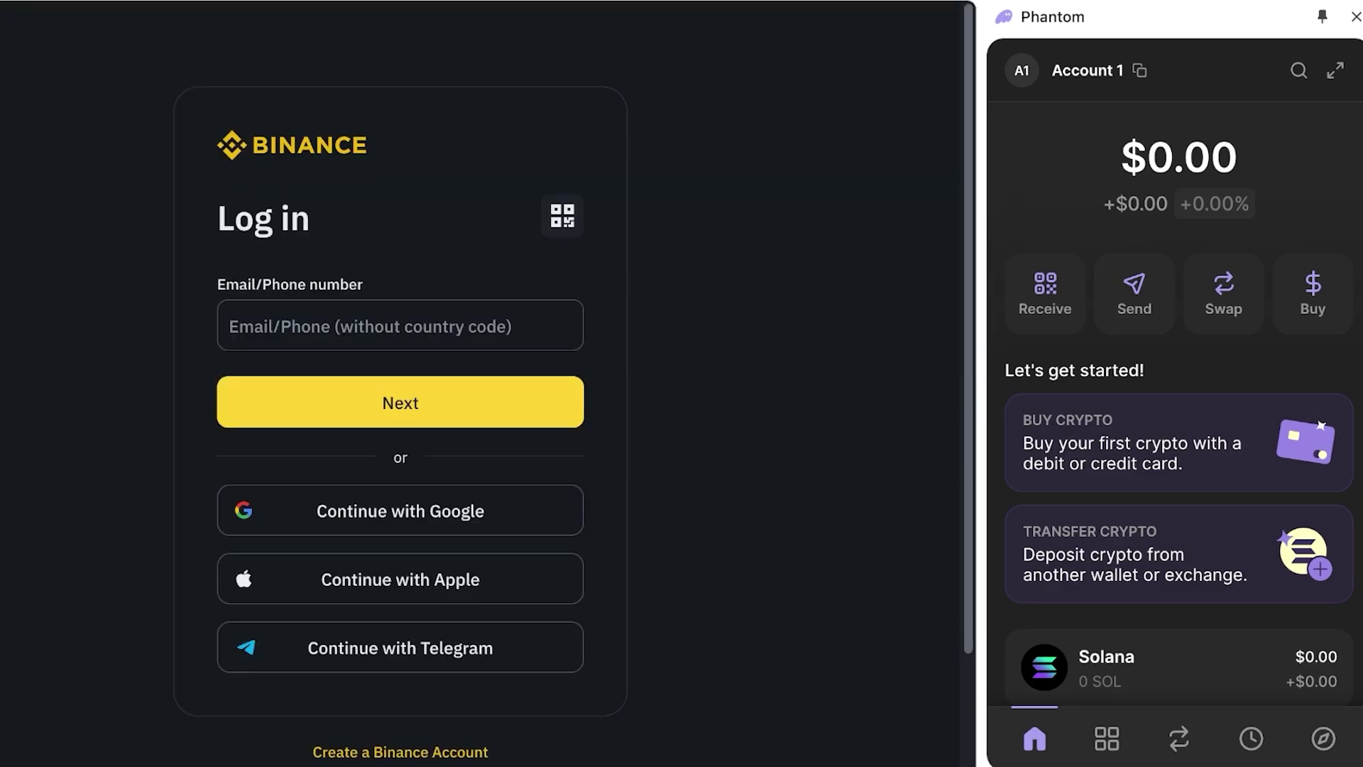
- Sign in to Binance with the account e-mail and password, then close the Phantom window
type("we")
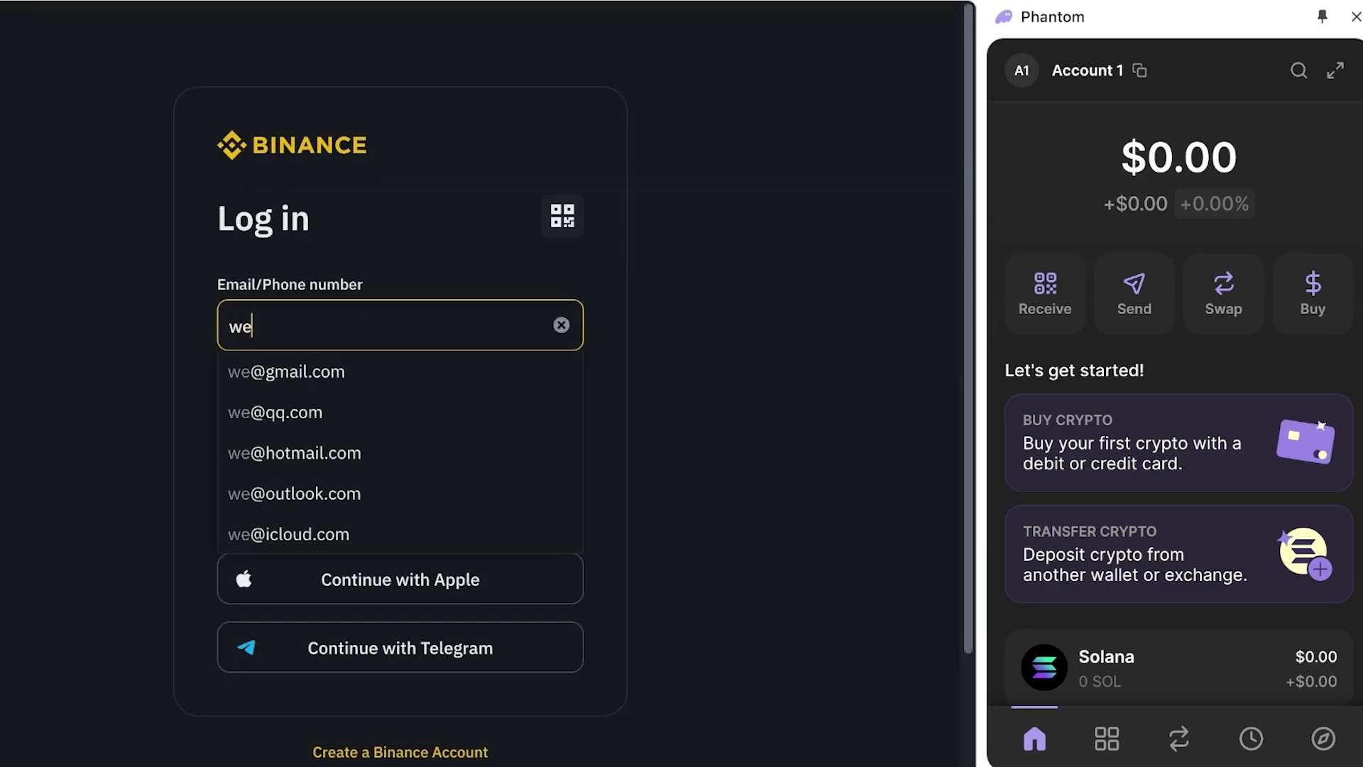
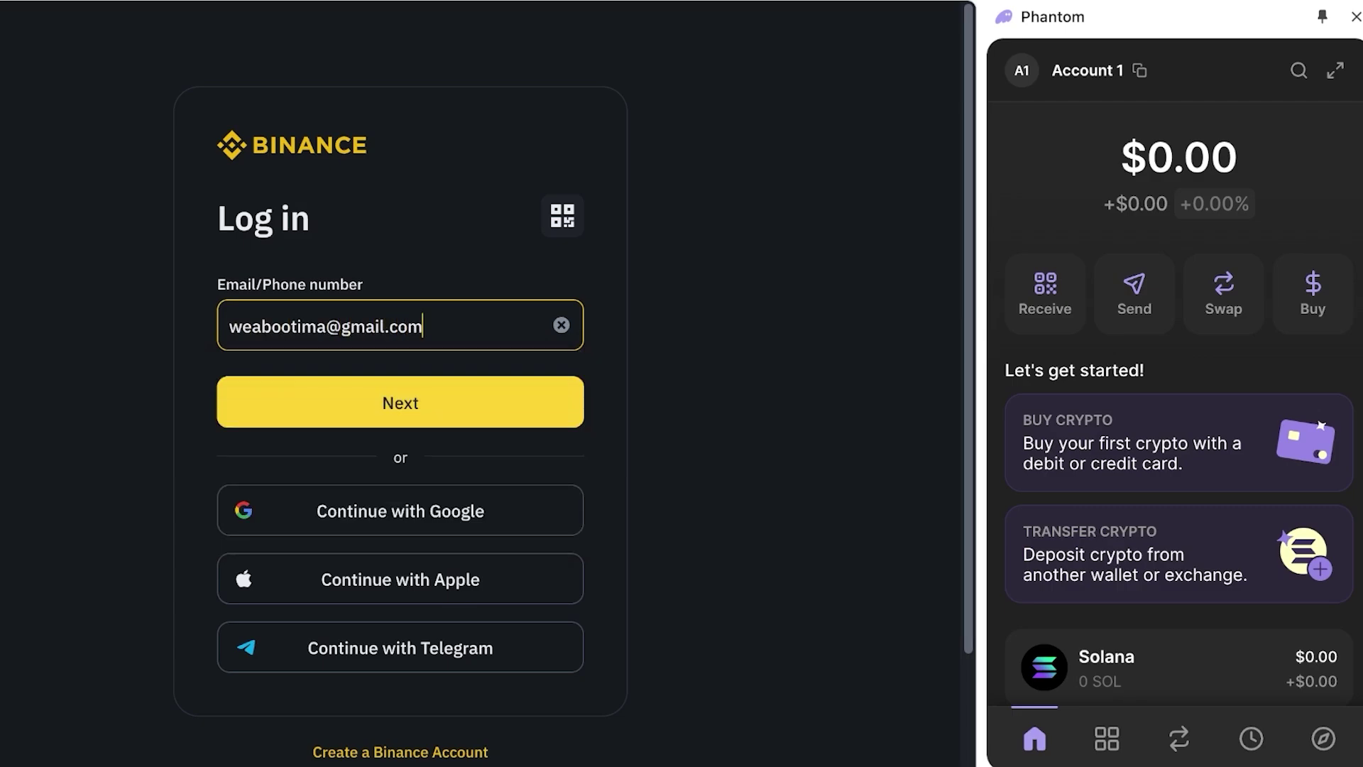
key("Return")
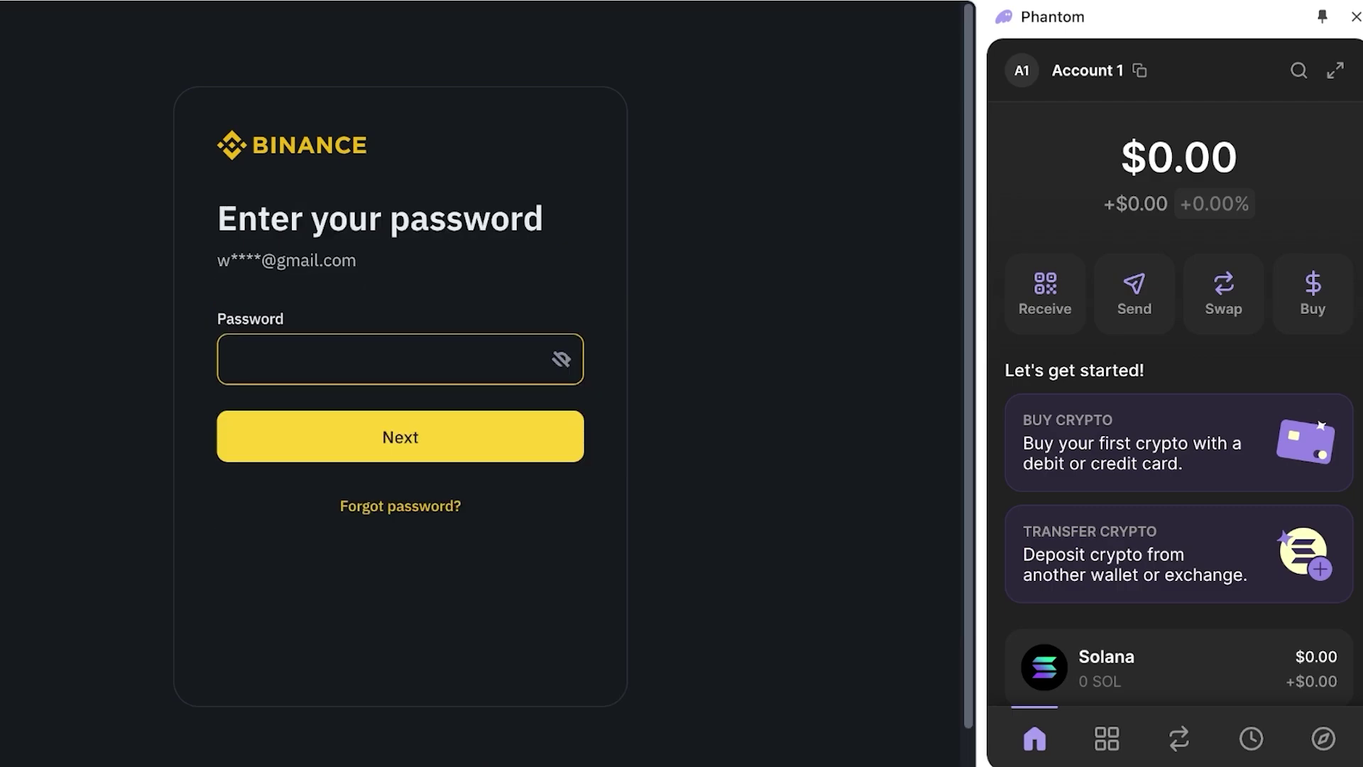
type("•••••••••")
key("Return")
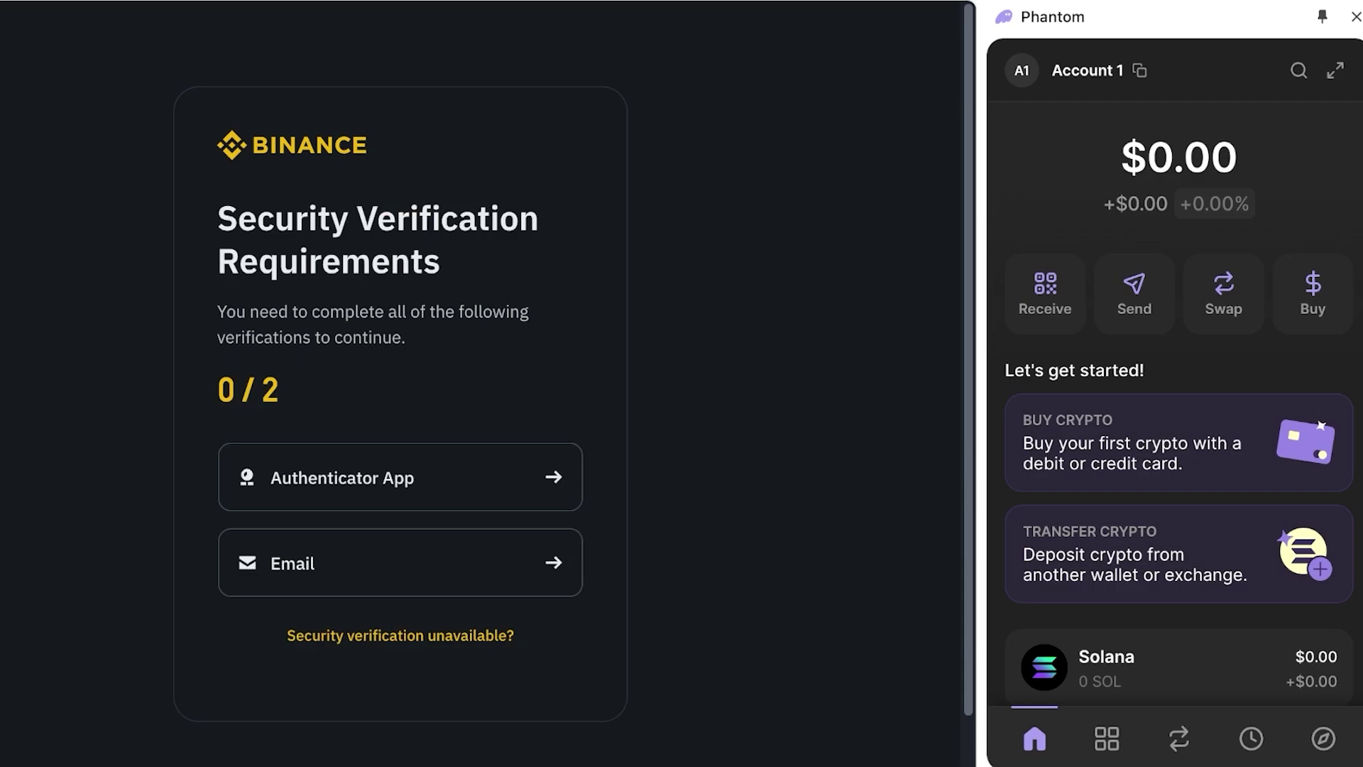
left_click(1356, 17)
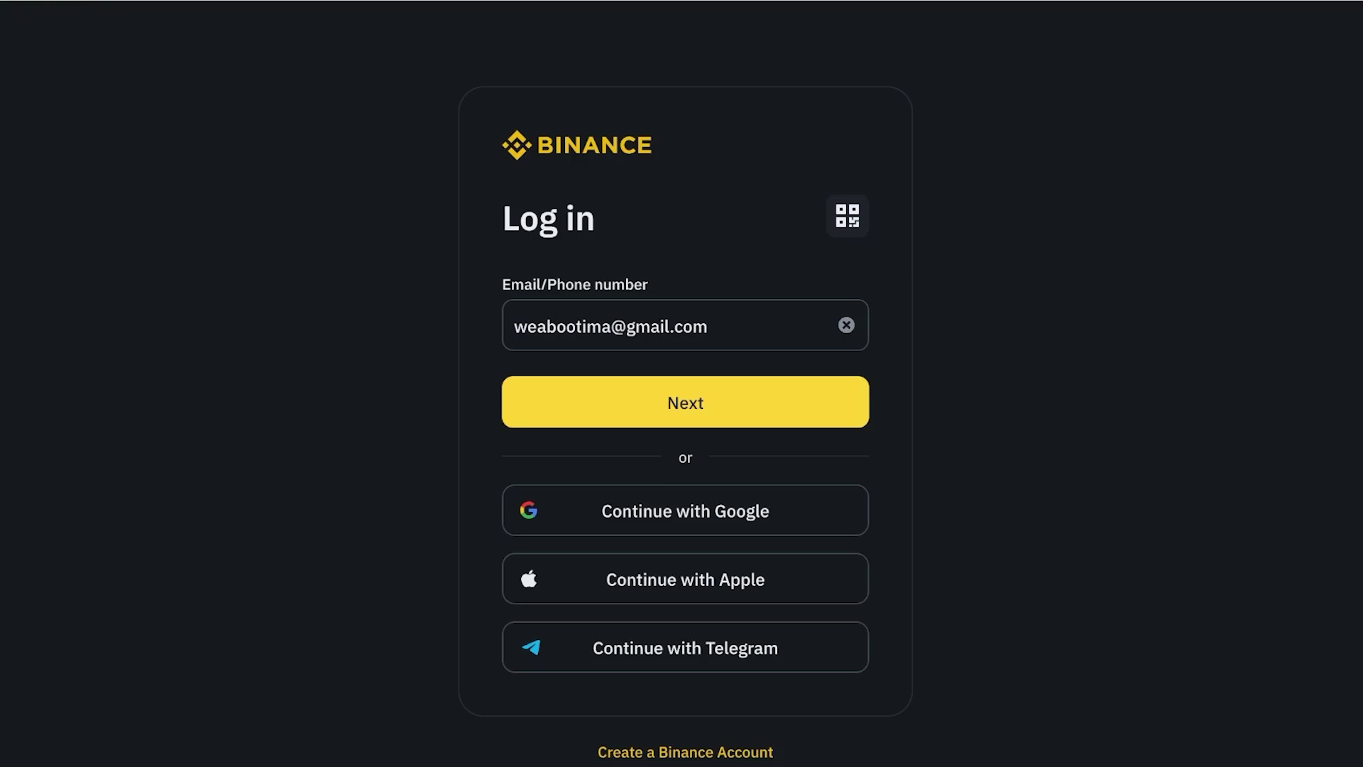
- Replace the saved login e-mail with the second Gmail address and submit it with its password
left_click_drag(709, 327, 693, 326)
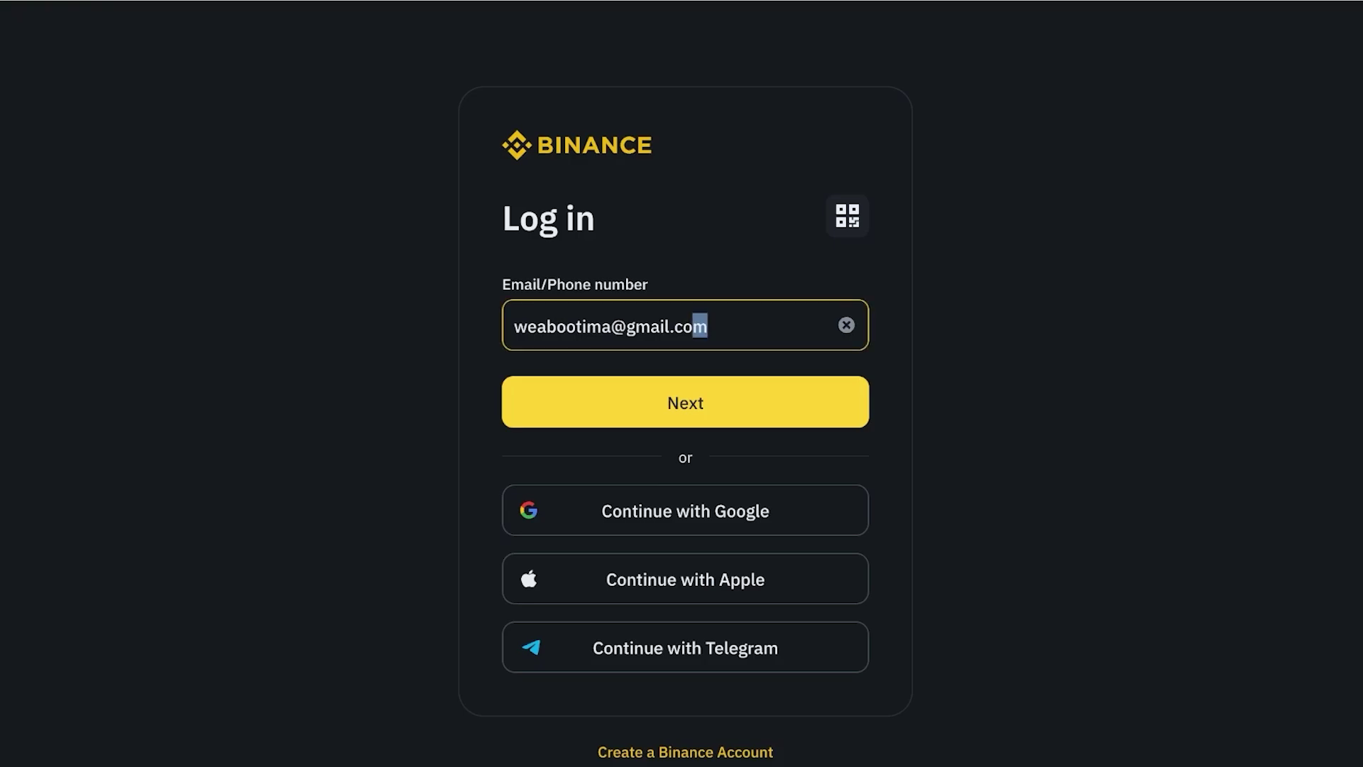
left_click(610, 327)
left_click_drag(611, 327, 514, 327)
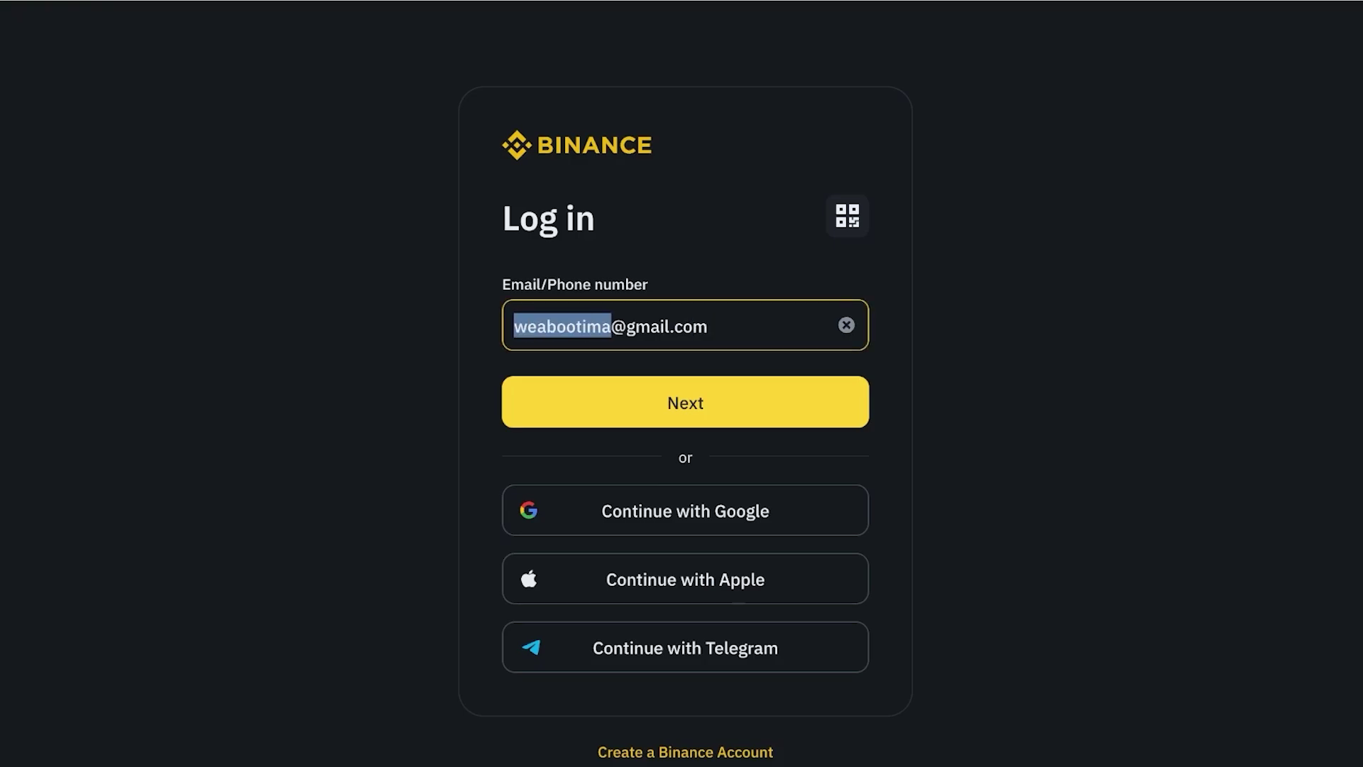
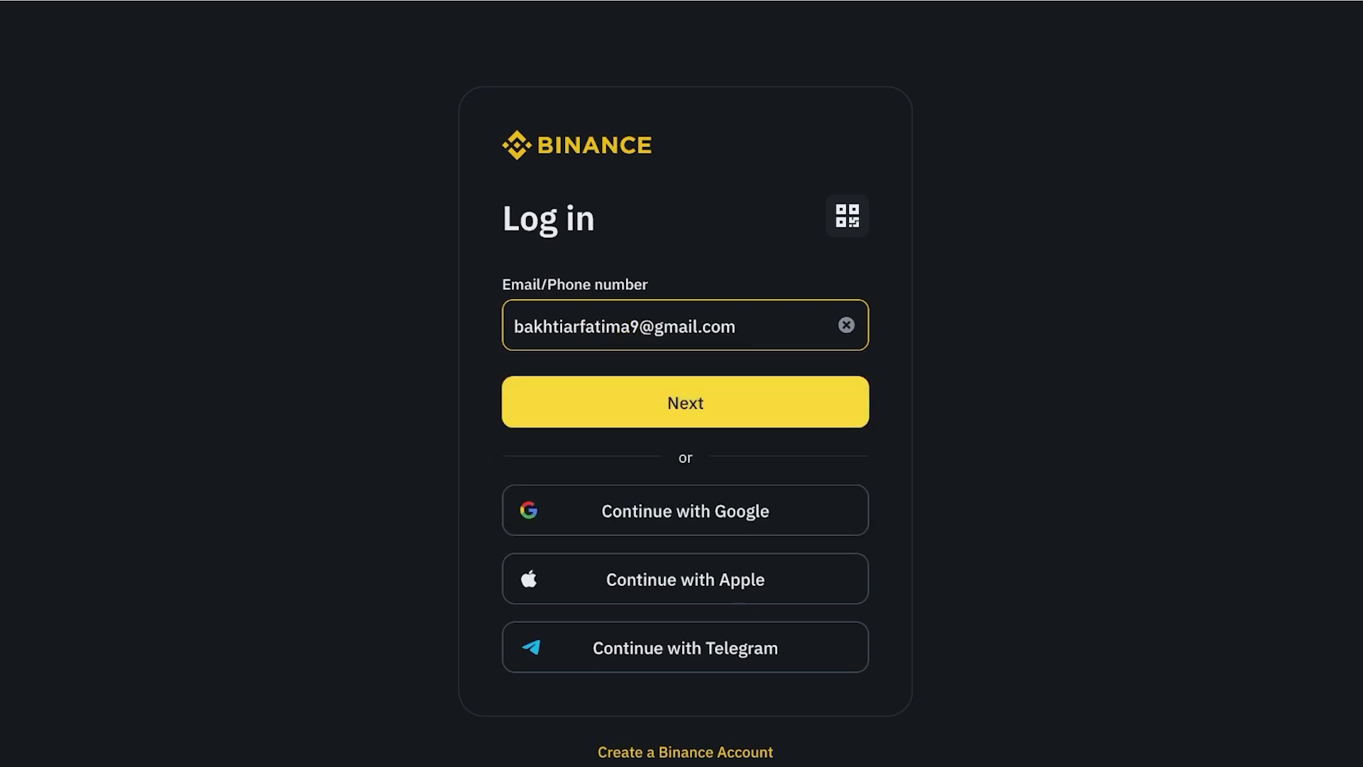
key("Return")
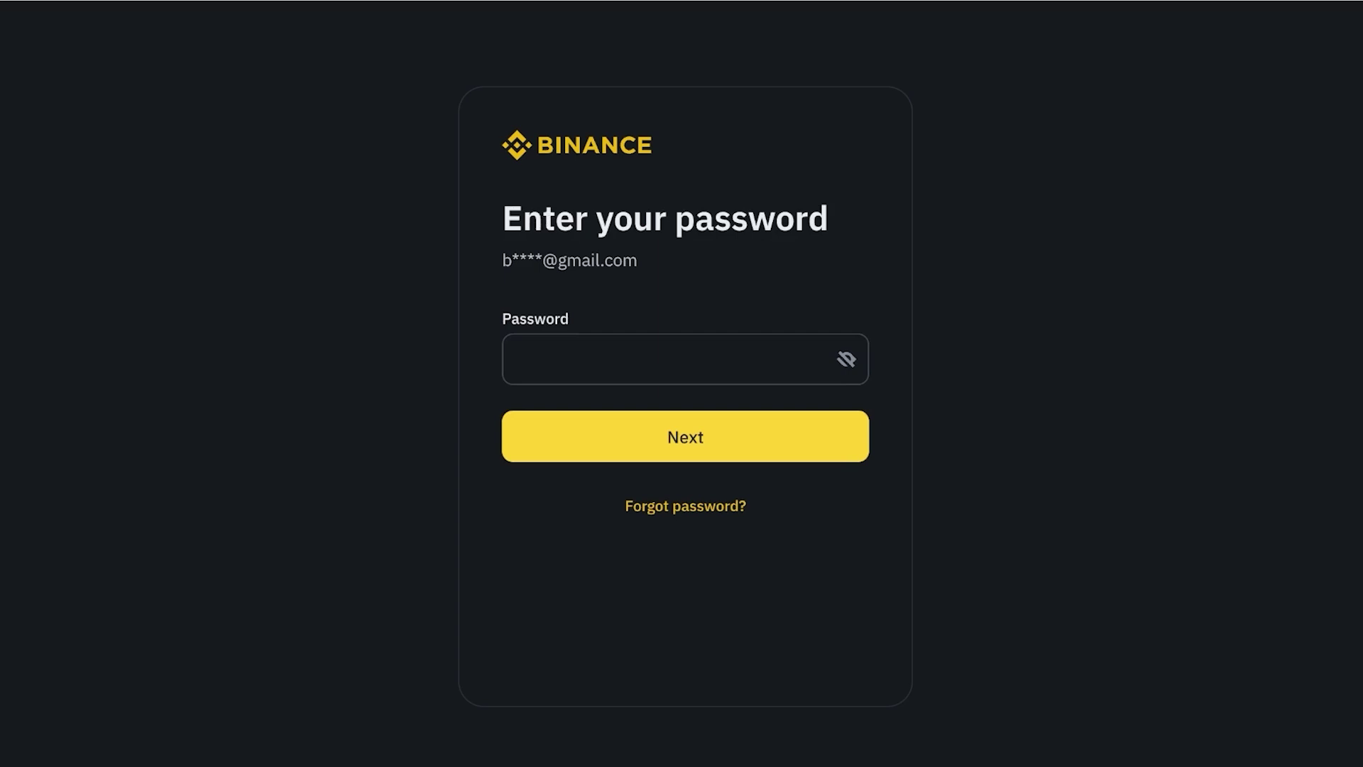
type("•••")
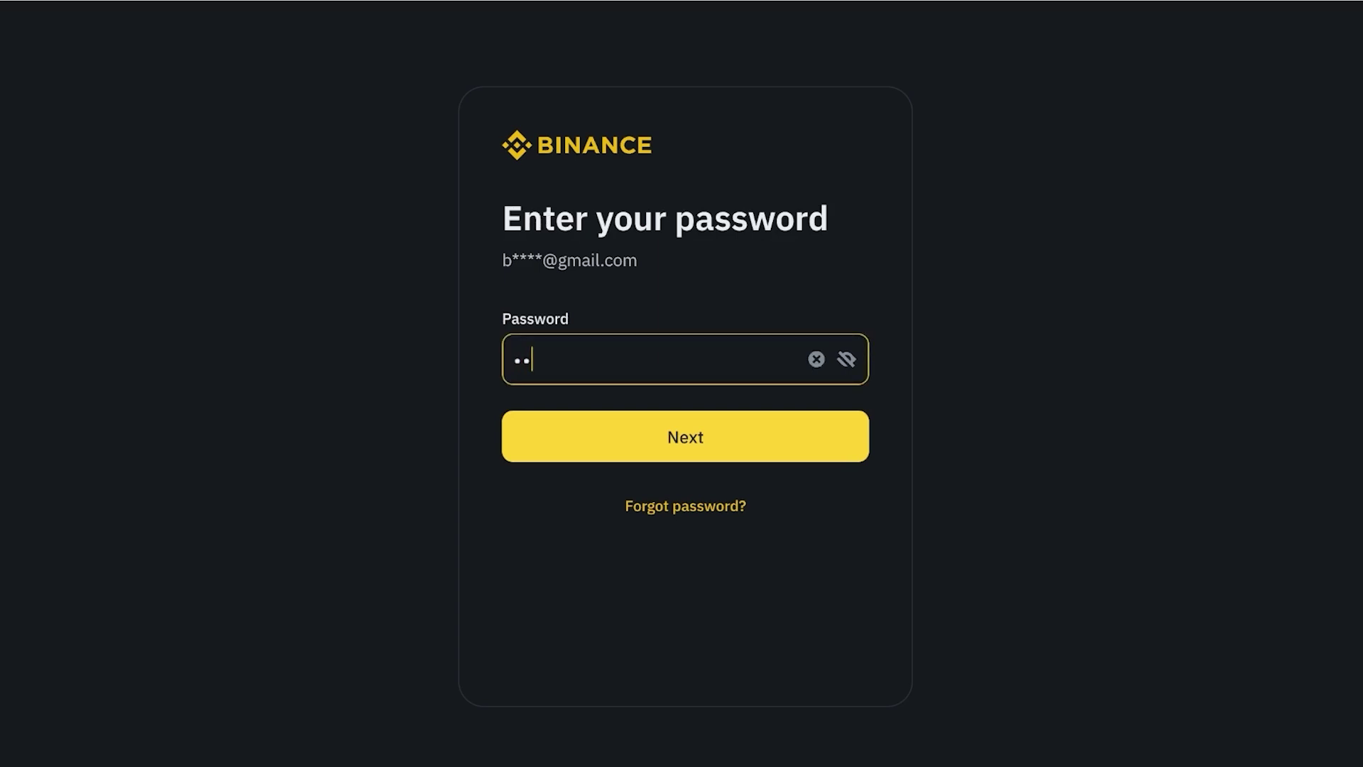
type("••••••")
key("Return")
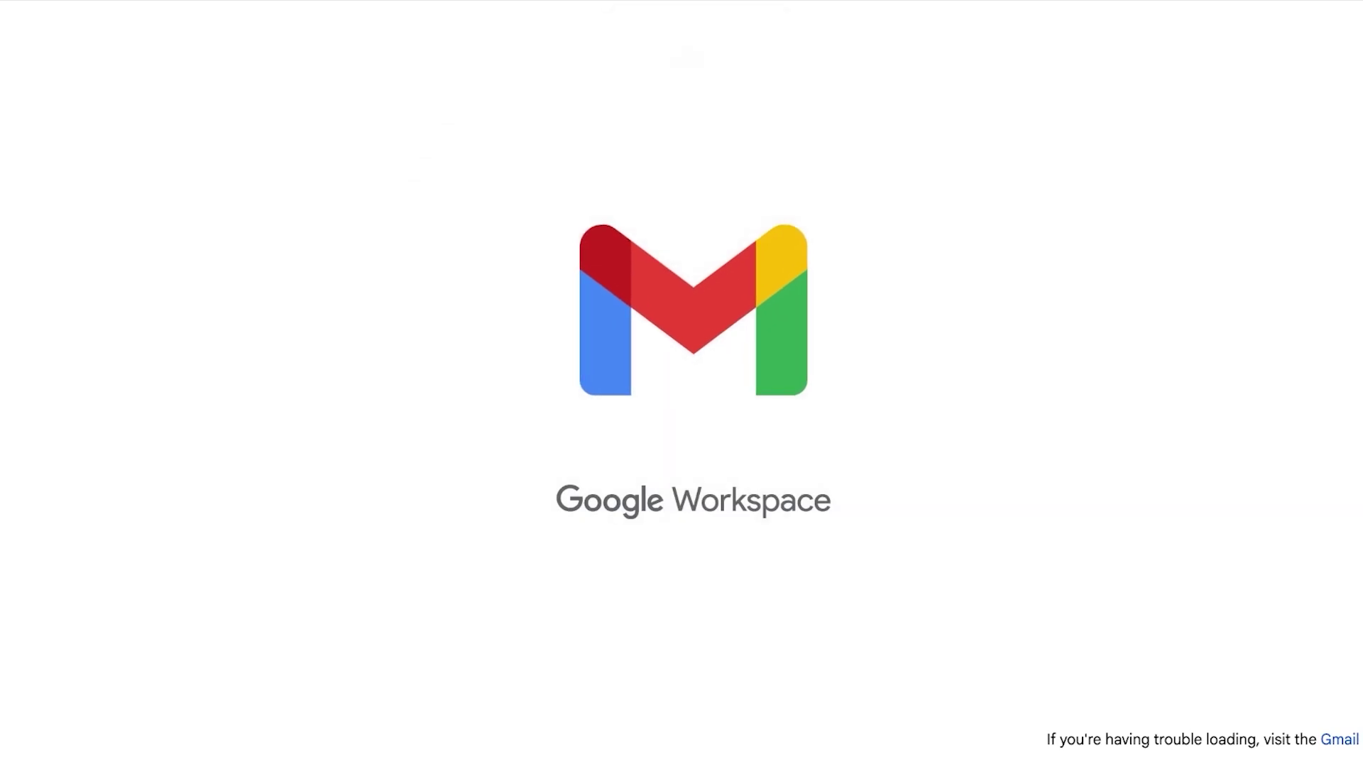
- Switch Gmail to the second account and check its Spam folder and Inbox
left_click(1340, 35)
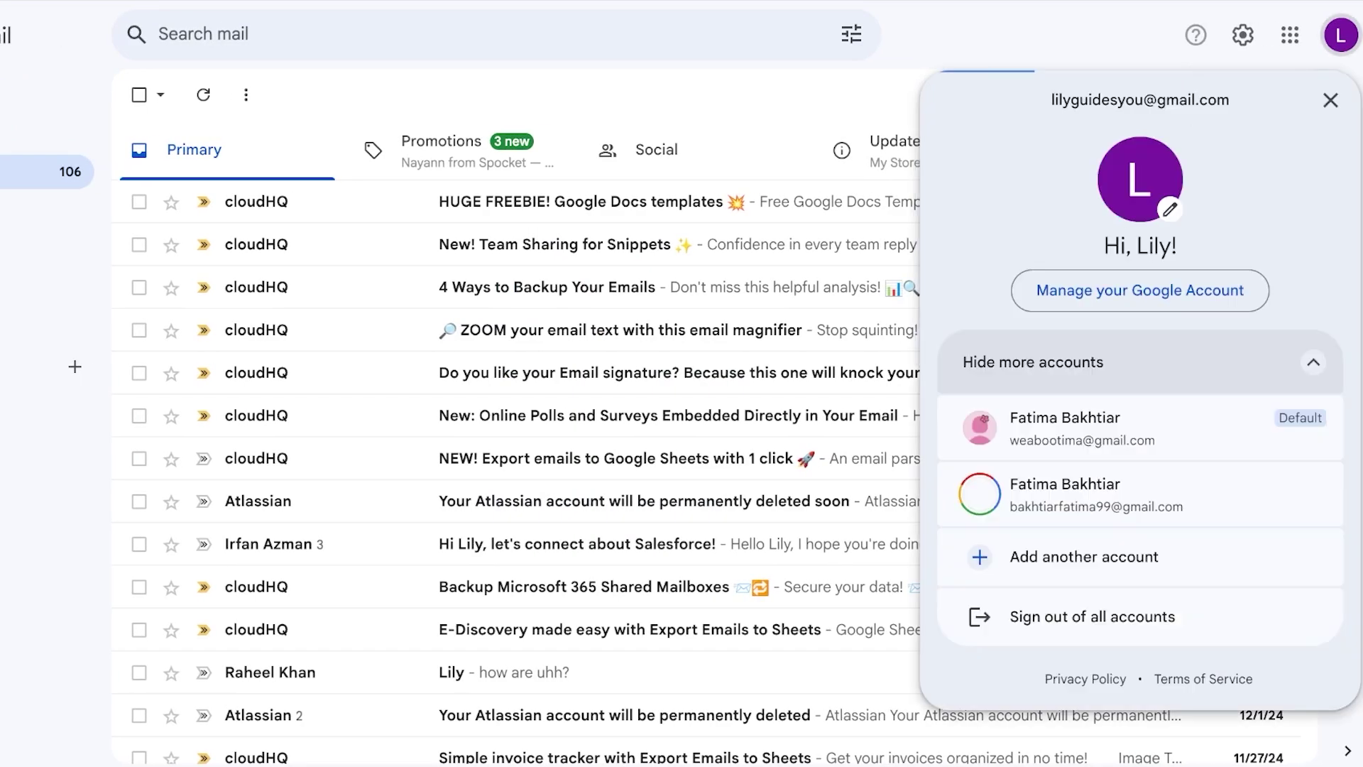
left_click(1068, 495)
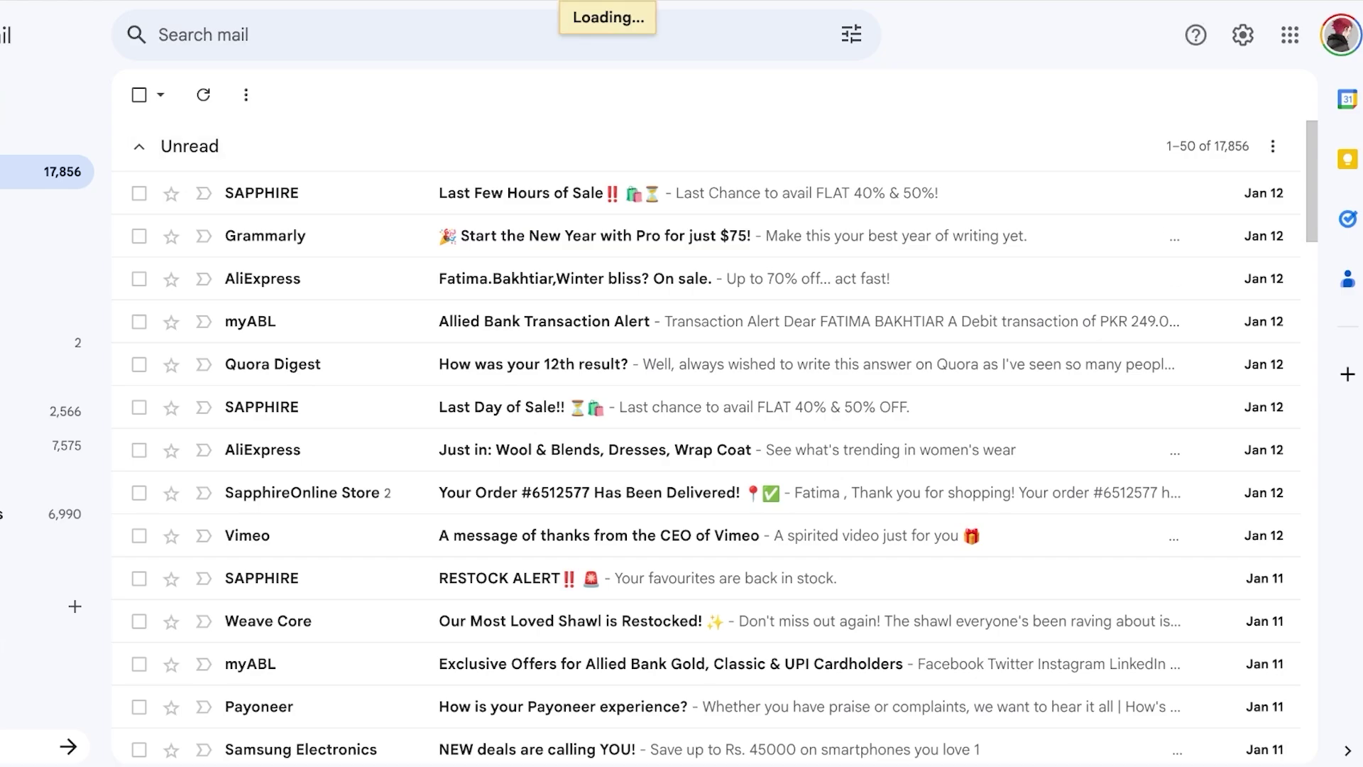
left_click(57, 549)
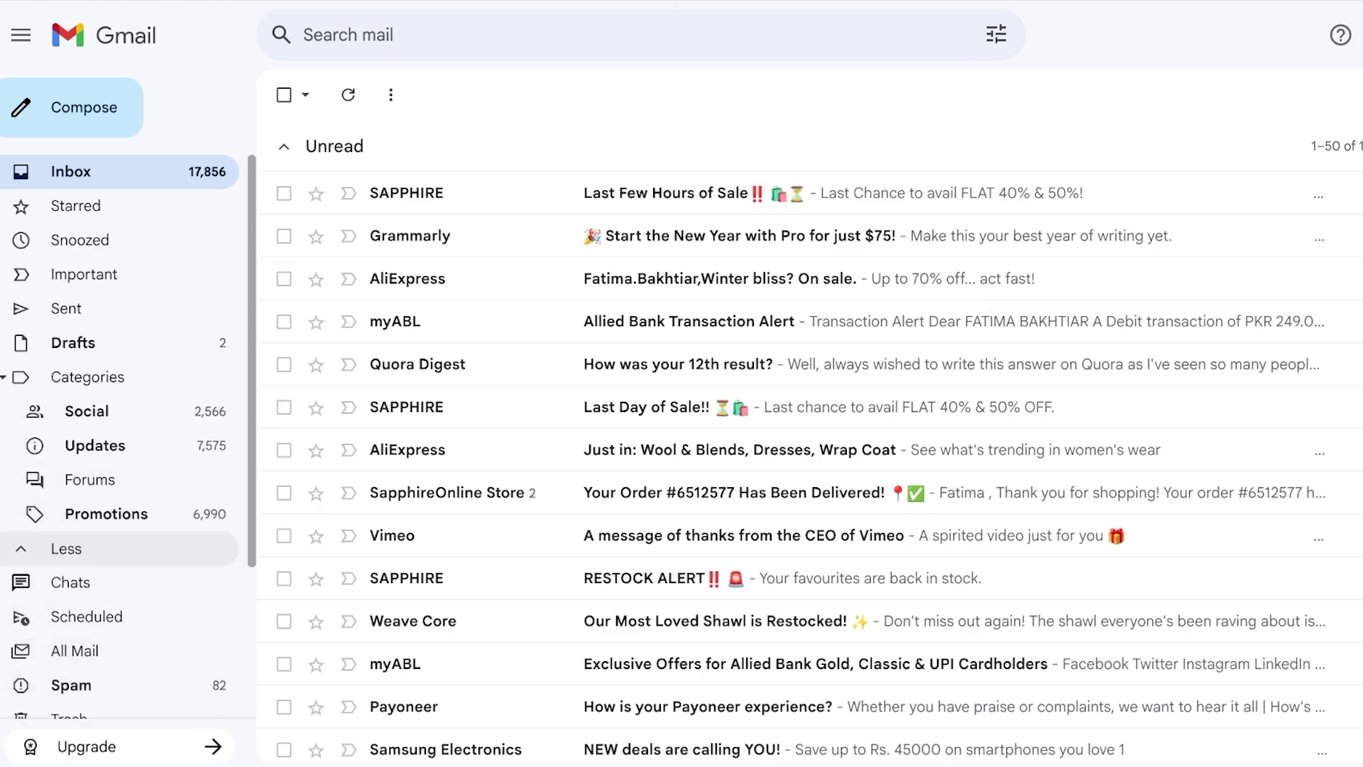
left_click(71, 685)
left_click(71, 171)
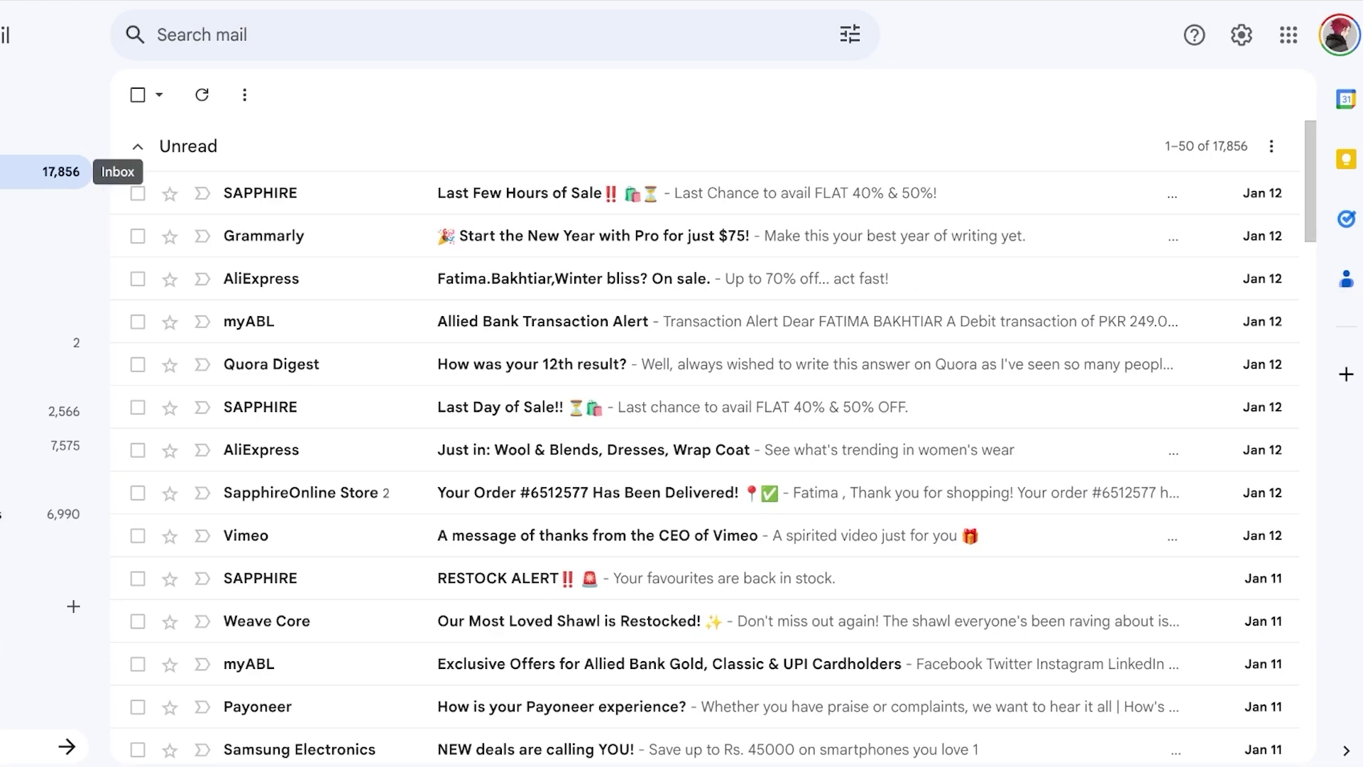
- Reload Gmail and switch back to the default Google account
key("F5")
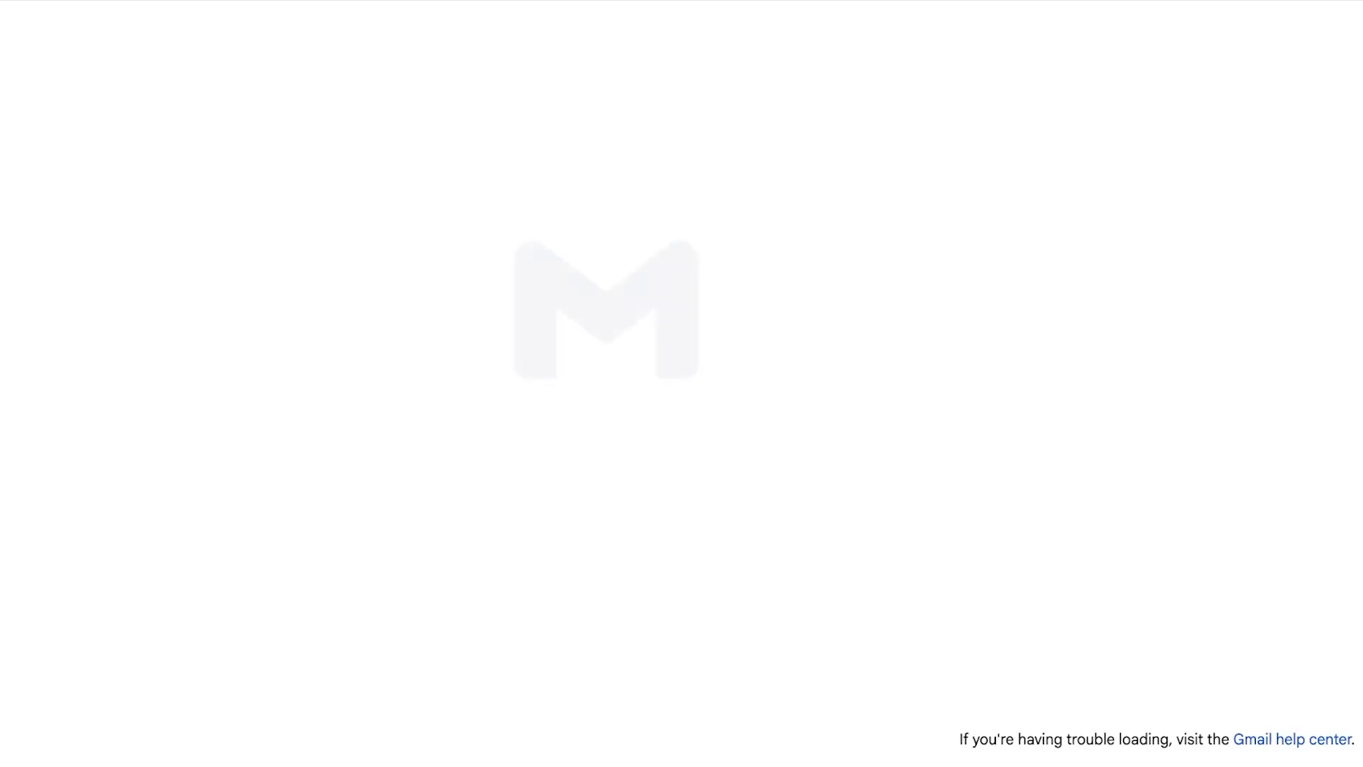
left_click(1338, 34)
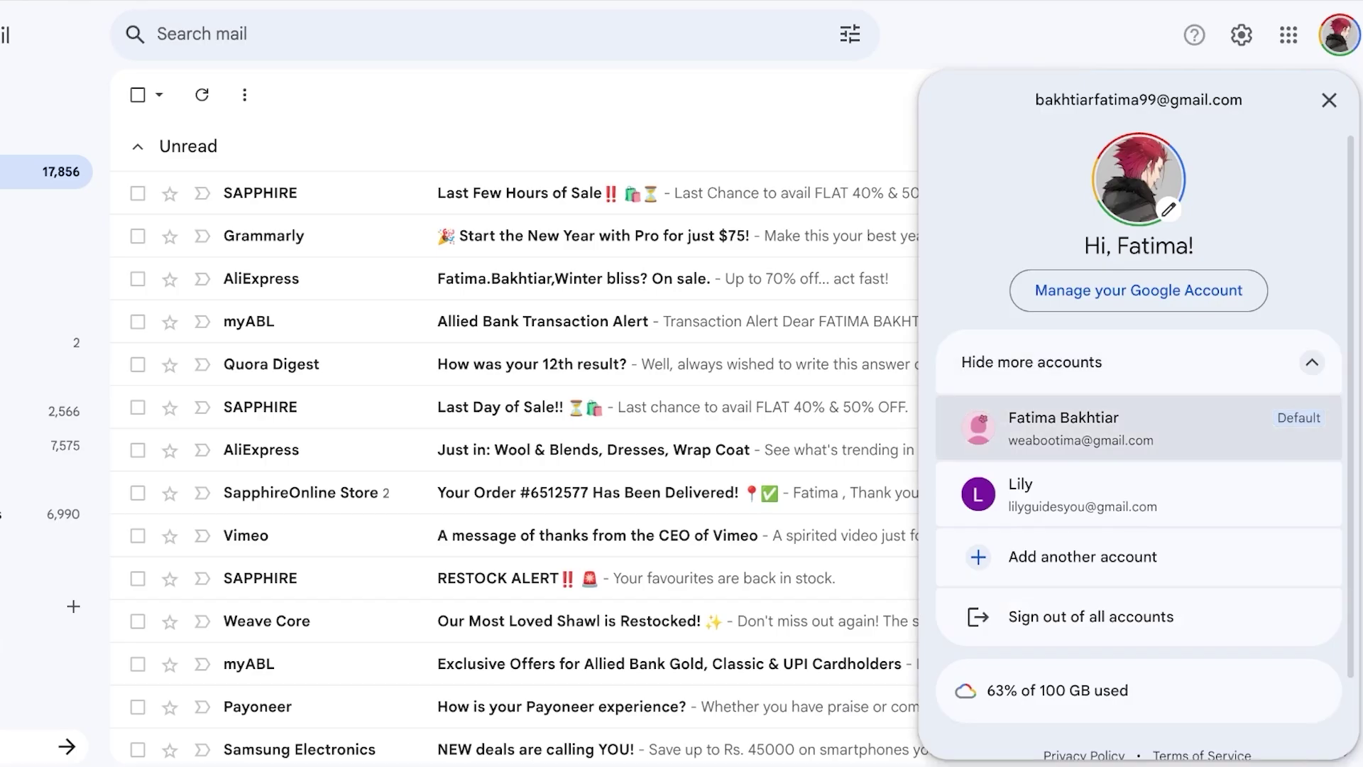
left_click(1044, 426)
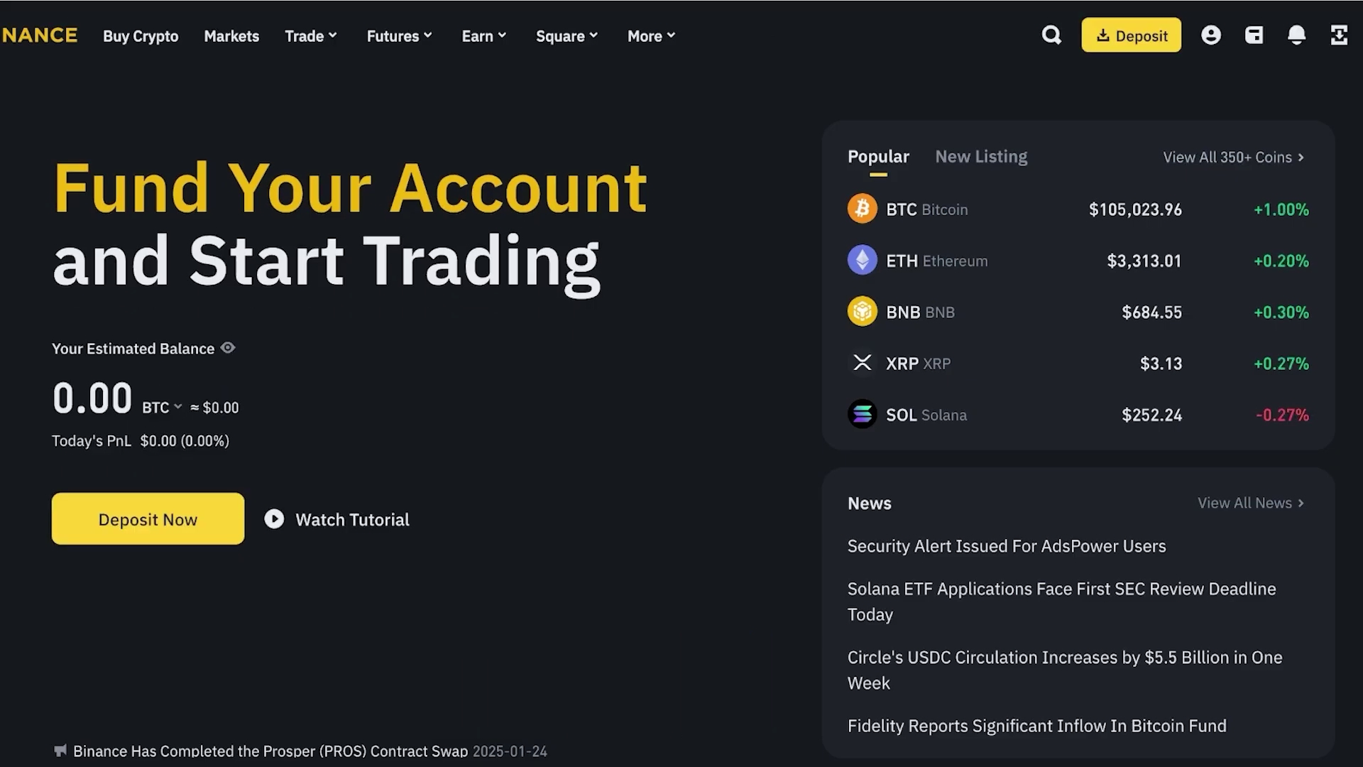
- Open the Binance Dashboard from the profile menu to see verification status and 0.00 BTC balance
mouse_move(1211, 36)
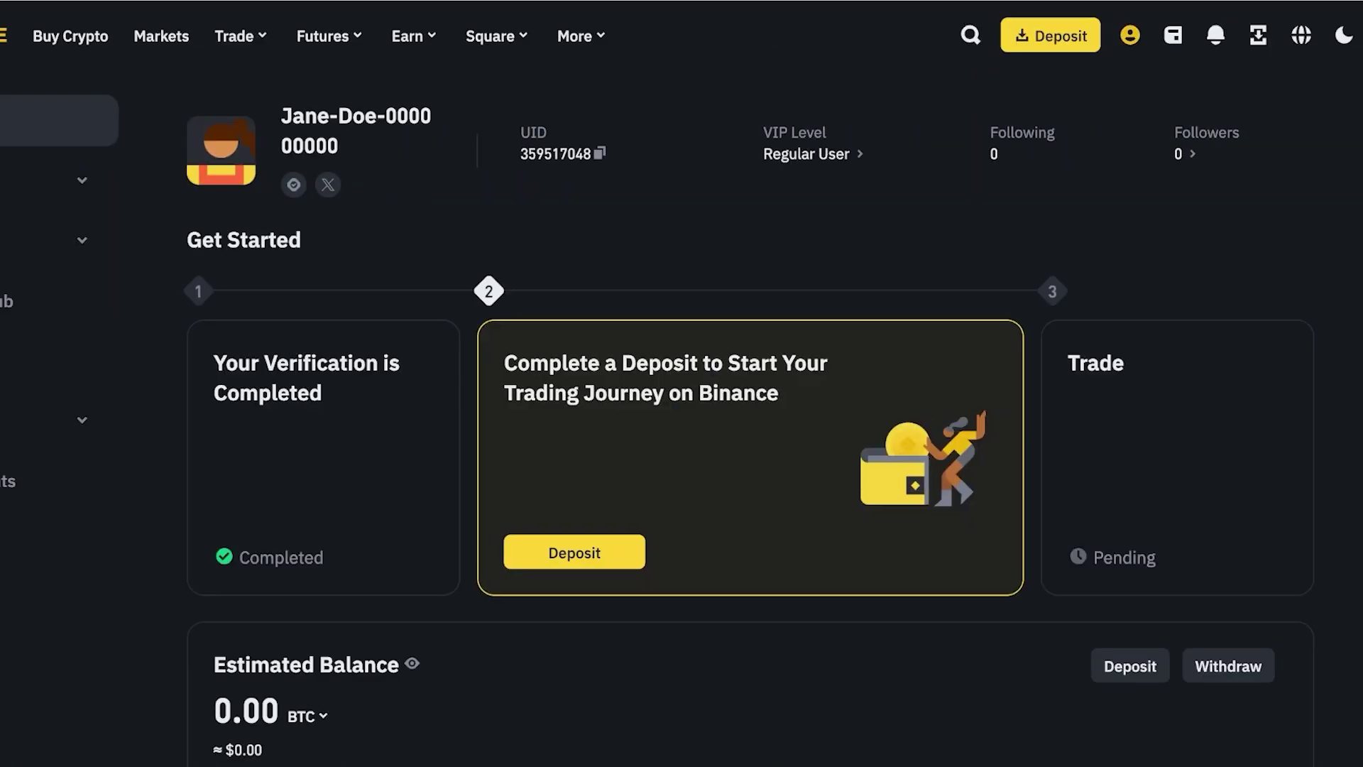
mouse_move(1130, 34)
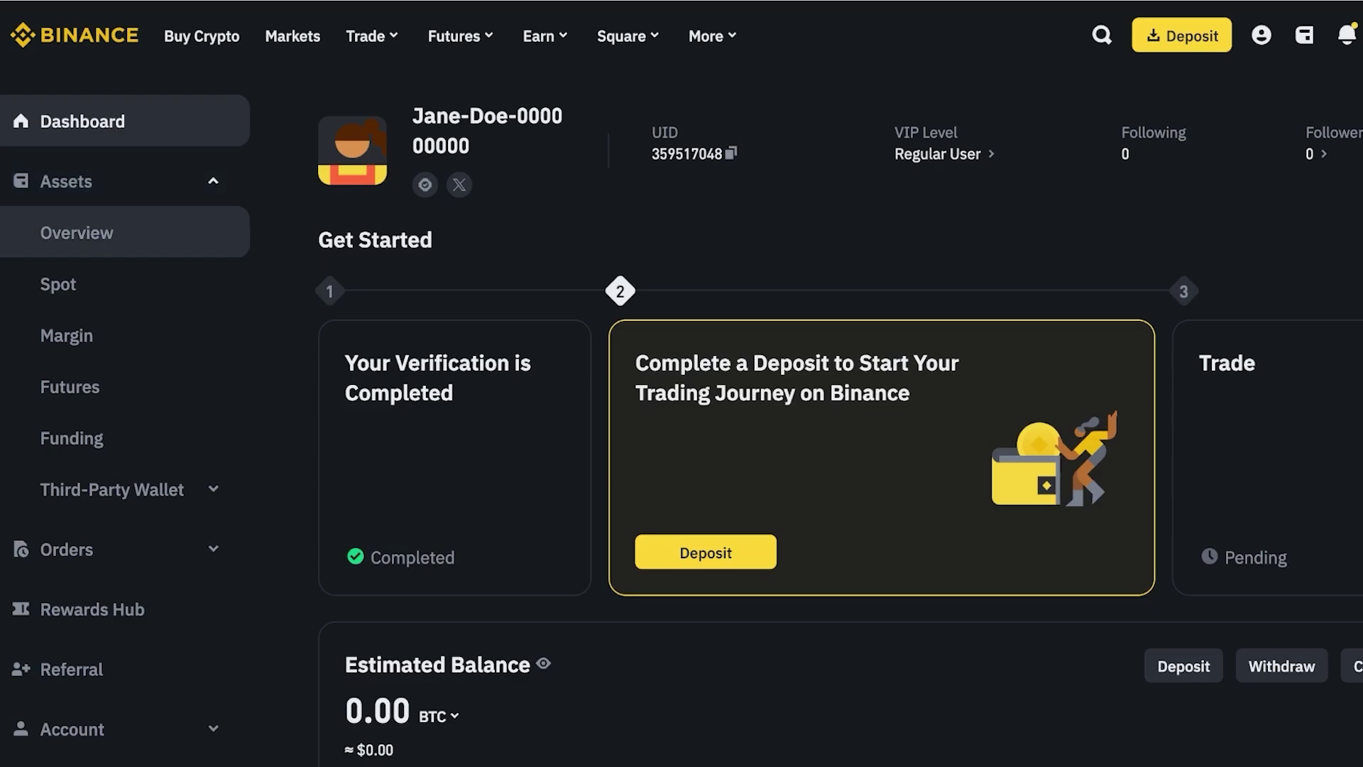
- Start an ETH deposit from the assets overview on the Ethereum (ERC20) network
left_click(77, 233)
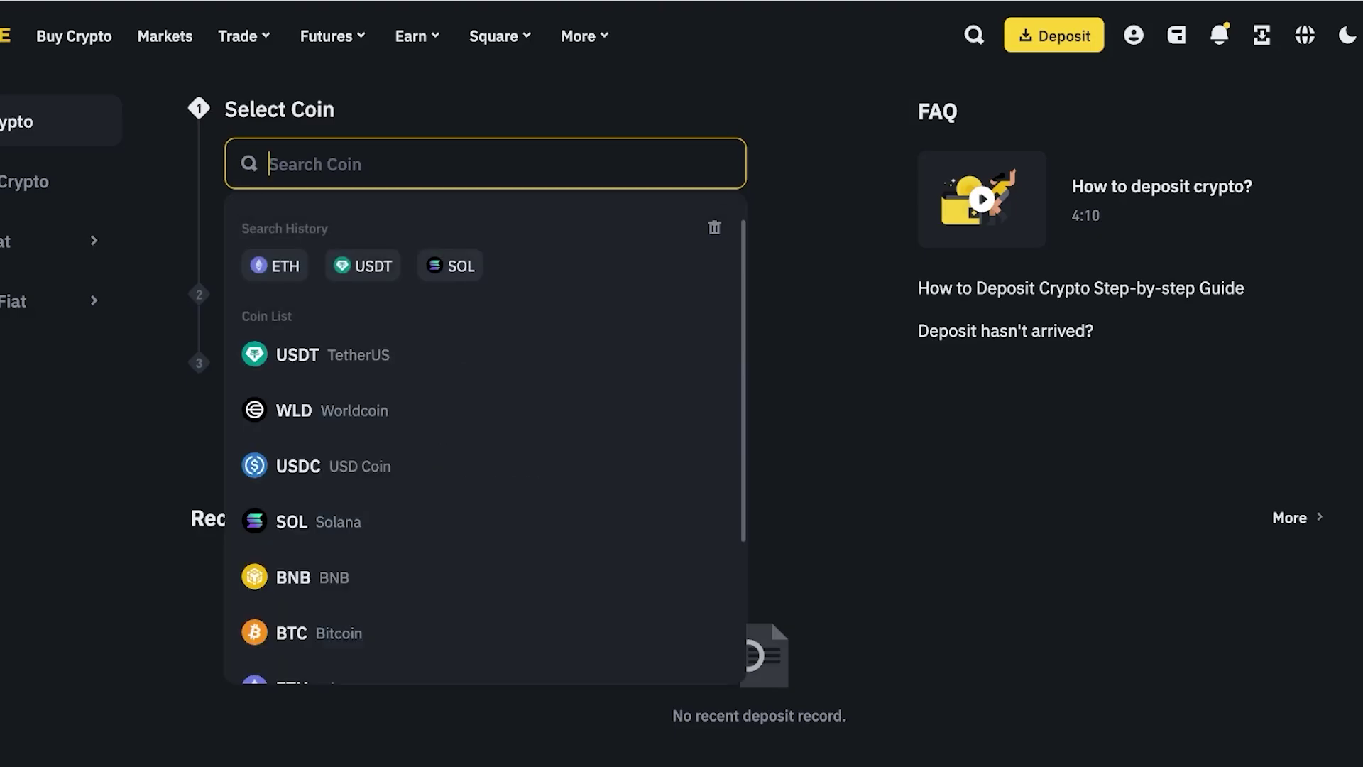
left_click(274, 265)
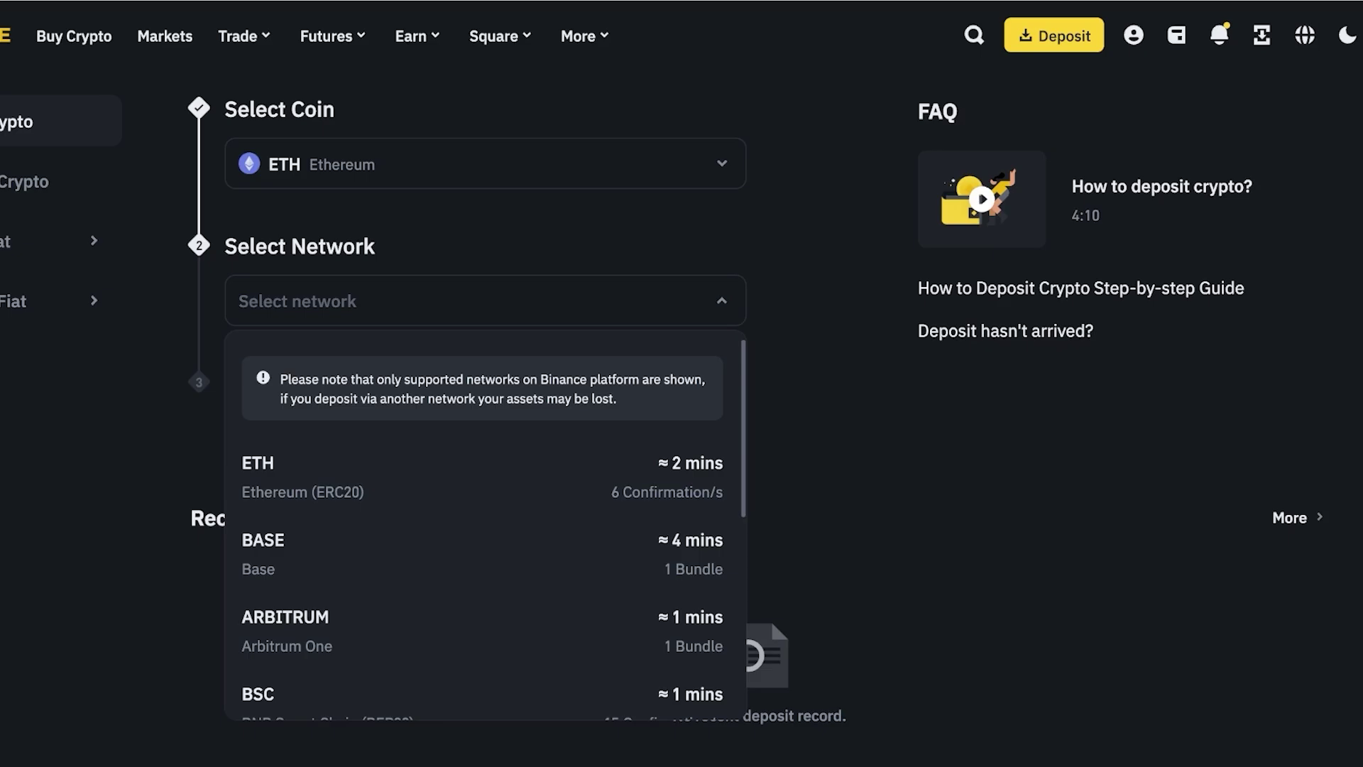
scroll(483, 568, "down", 5)
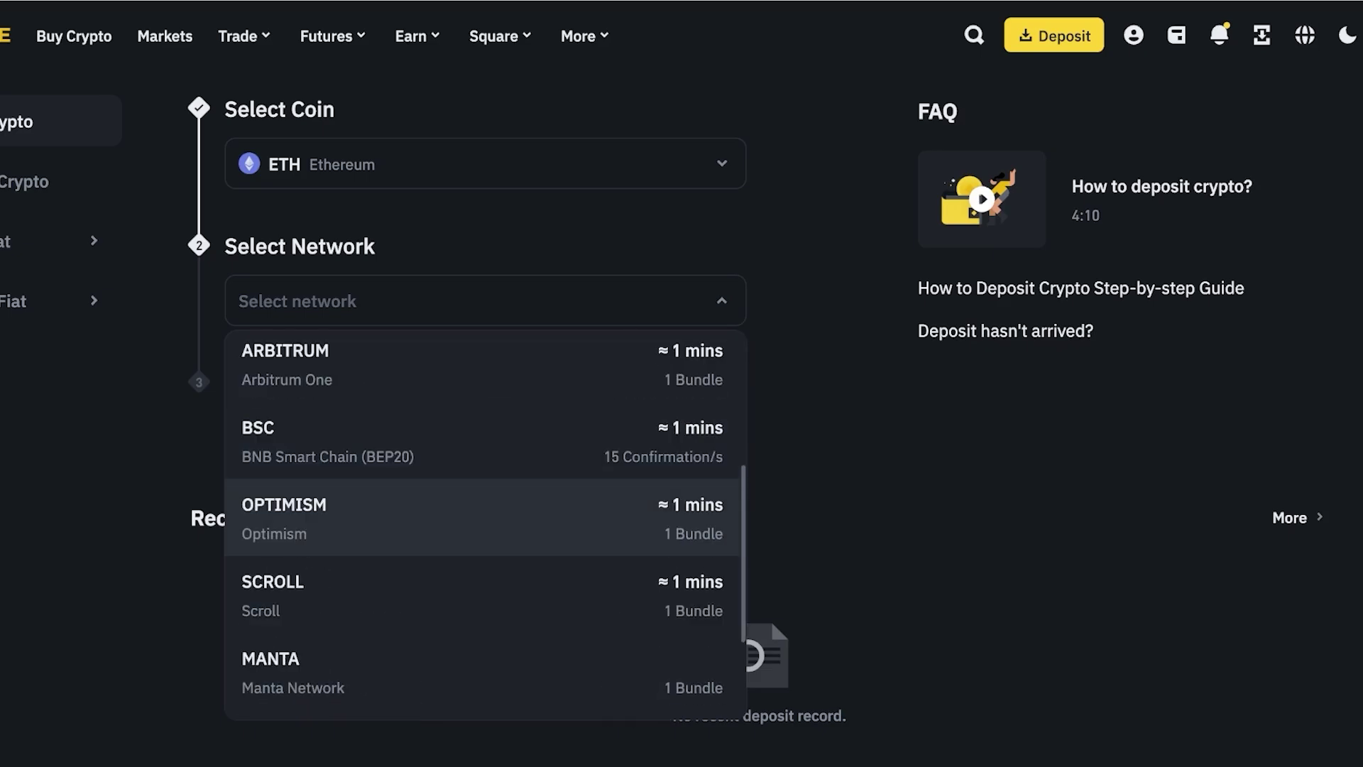
scroll(483, 533, "down", 5)
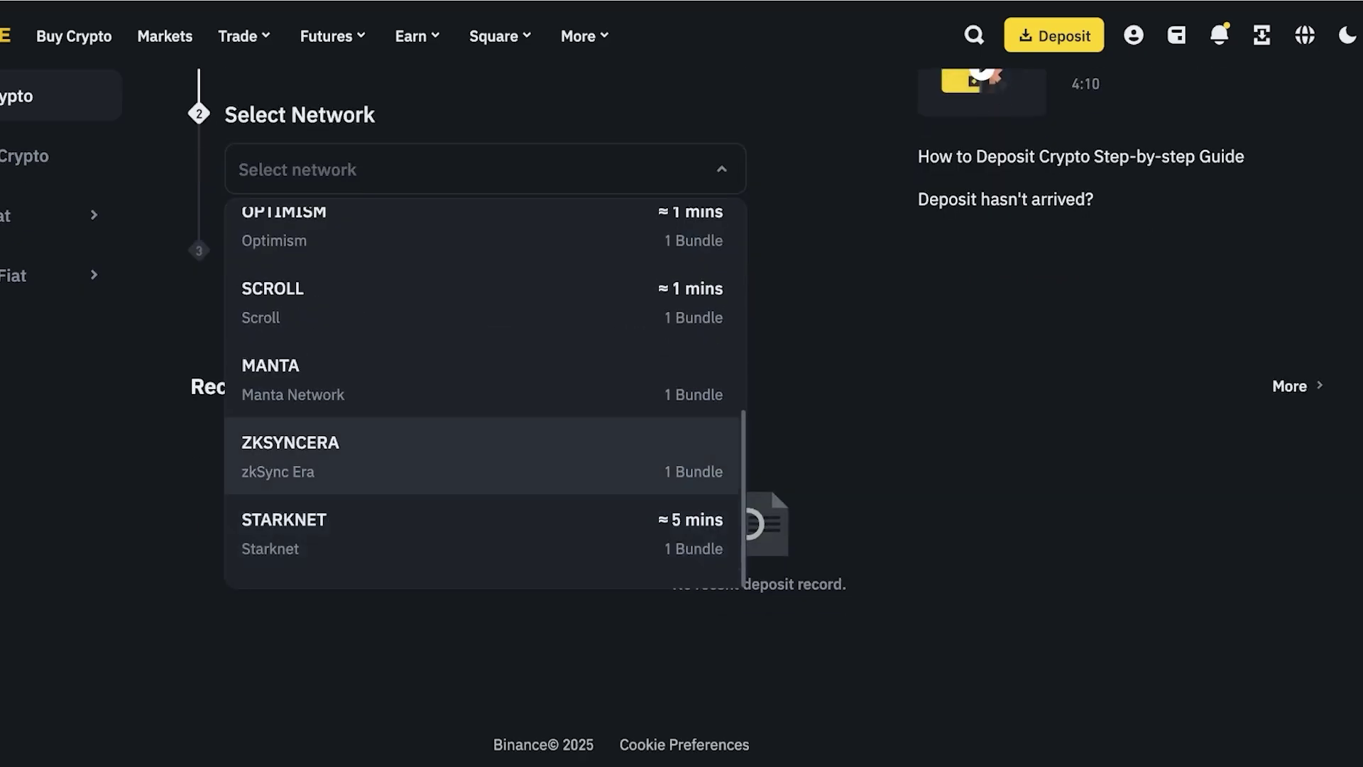
scroll(483, 426, "up", 6)
scroll(482, 390, "up", 1)
left_click(355, 376)
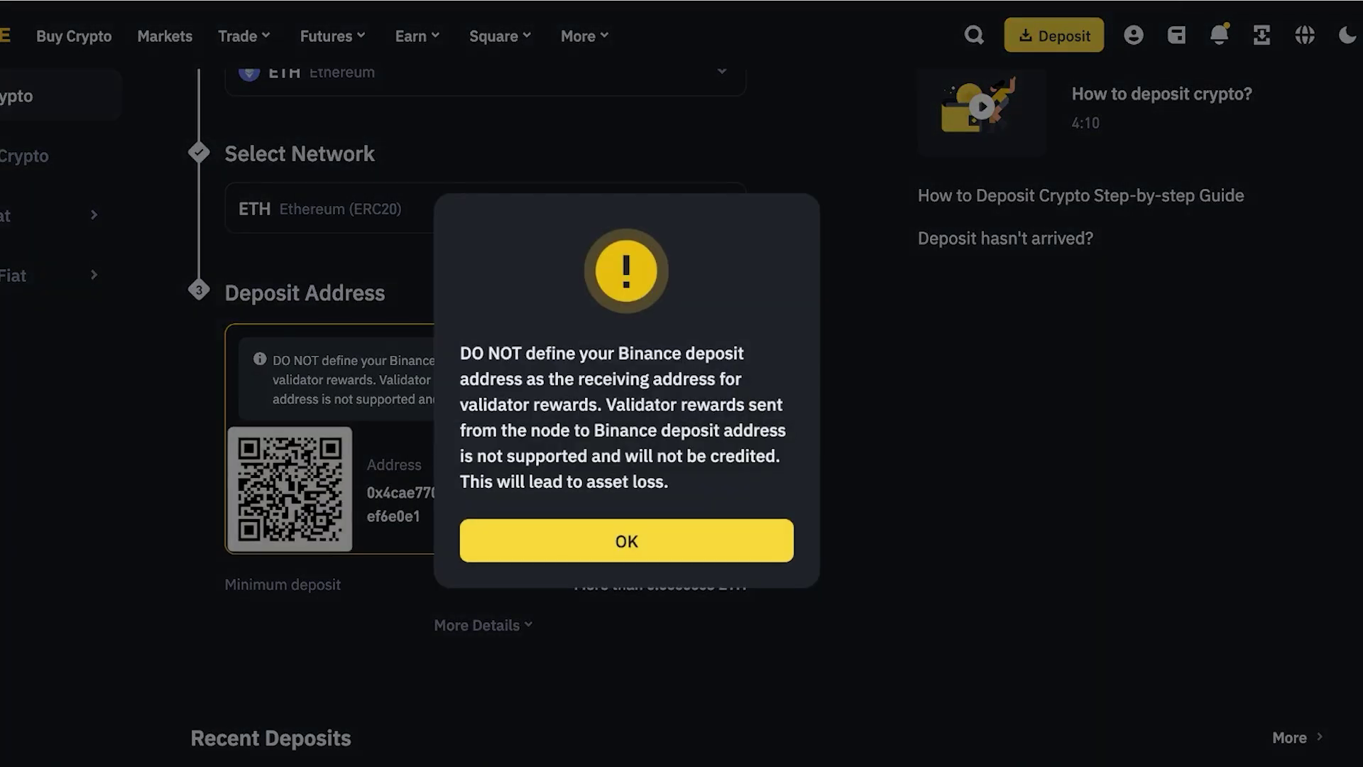
- Acknowledge the validator-rewards warning, copy the ETH (ERC20) deposit address, and show the wallet menu
left_click(626, 539)
scroll(483, 426, "up", 1)
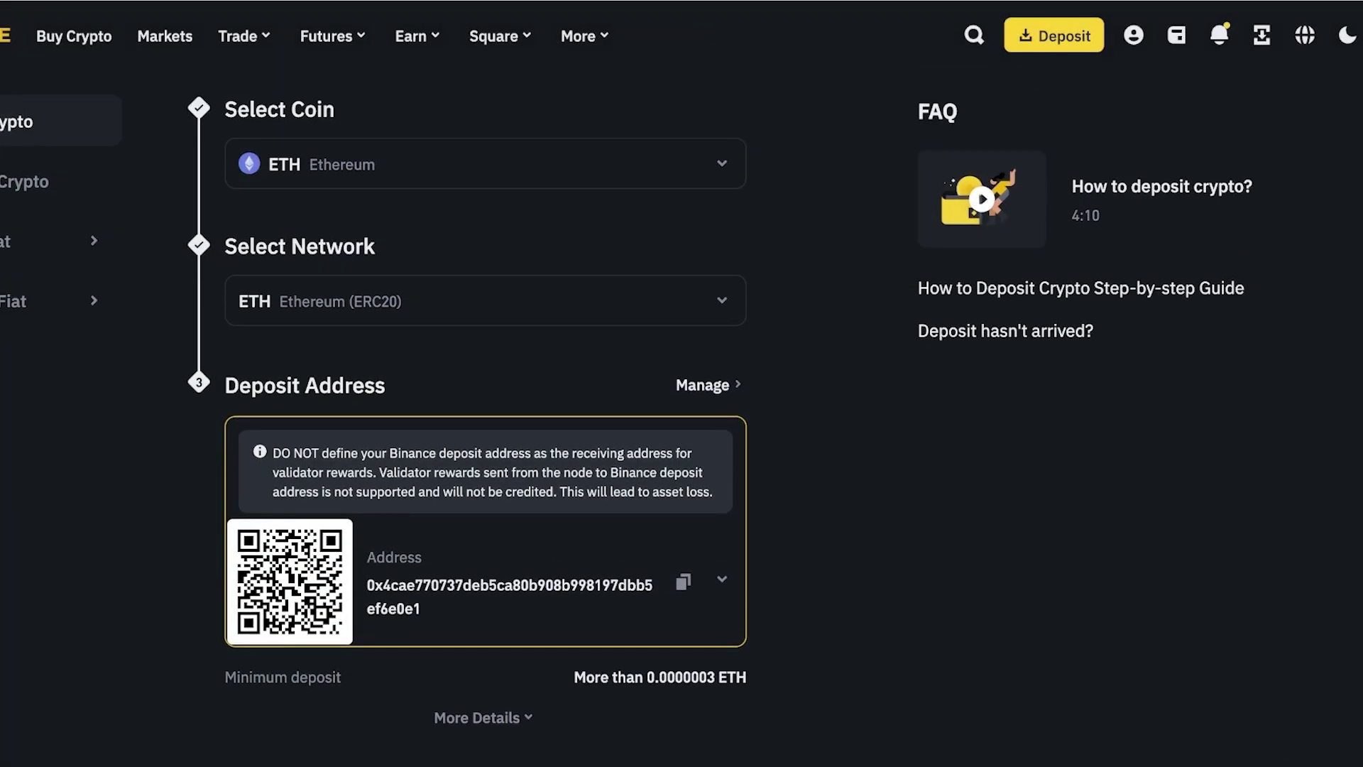
left_click(683, 582)
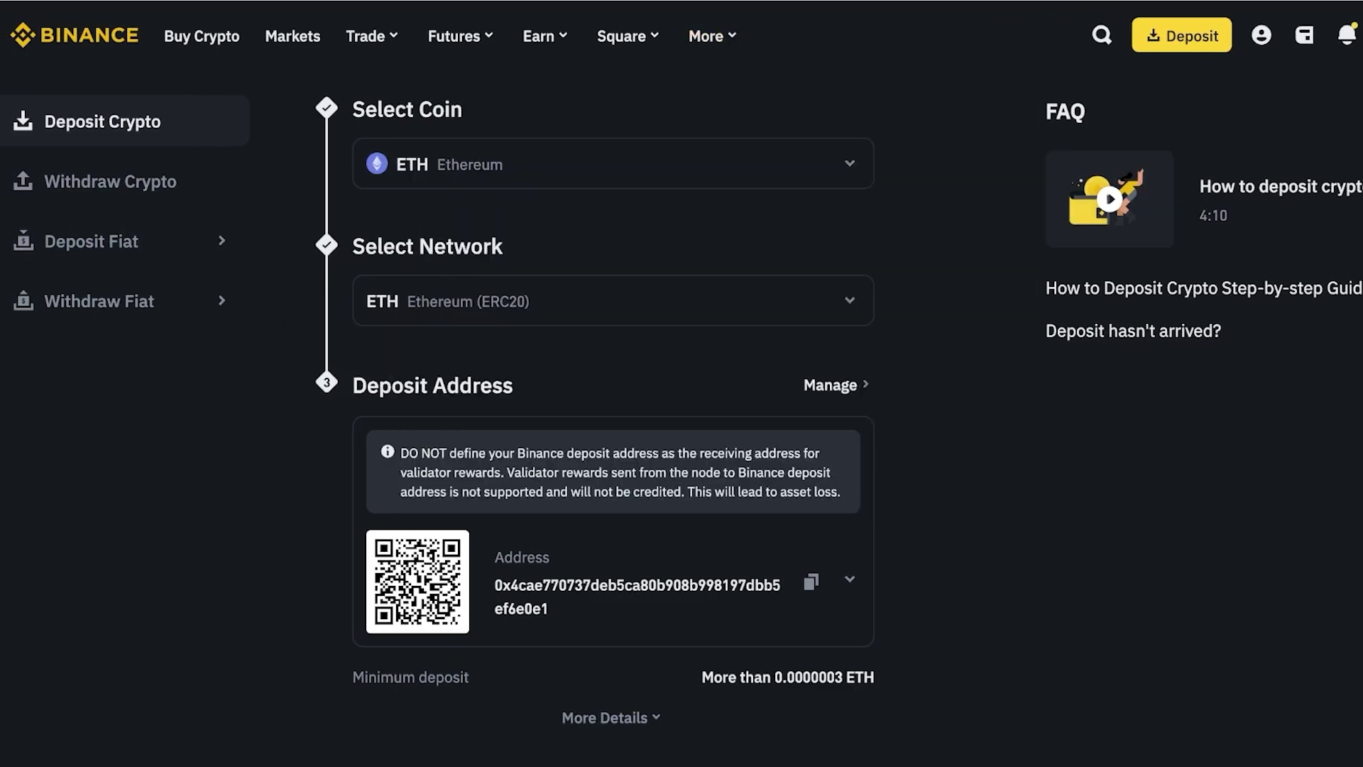
scroll(897, 496, "down", 5)
scroll(896, 496, "up", 6)
mouse_move(365, 36)
mouse_move(1304, 35)
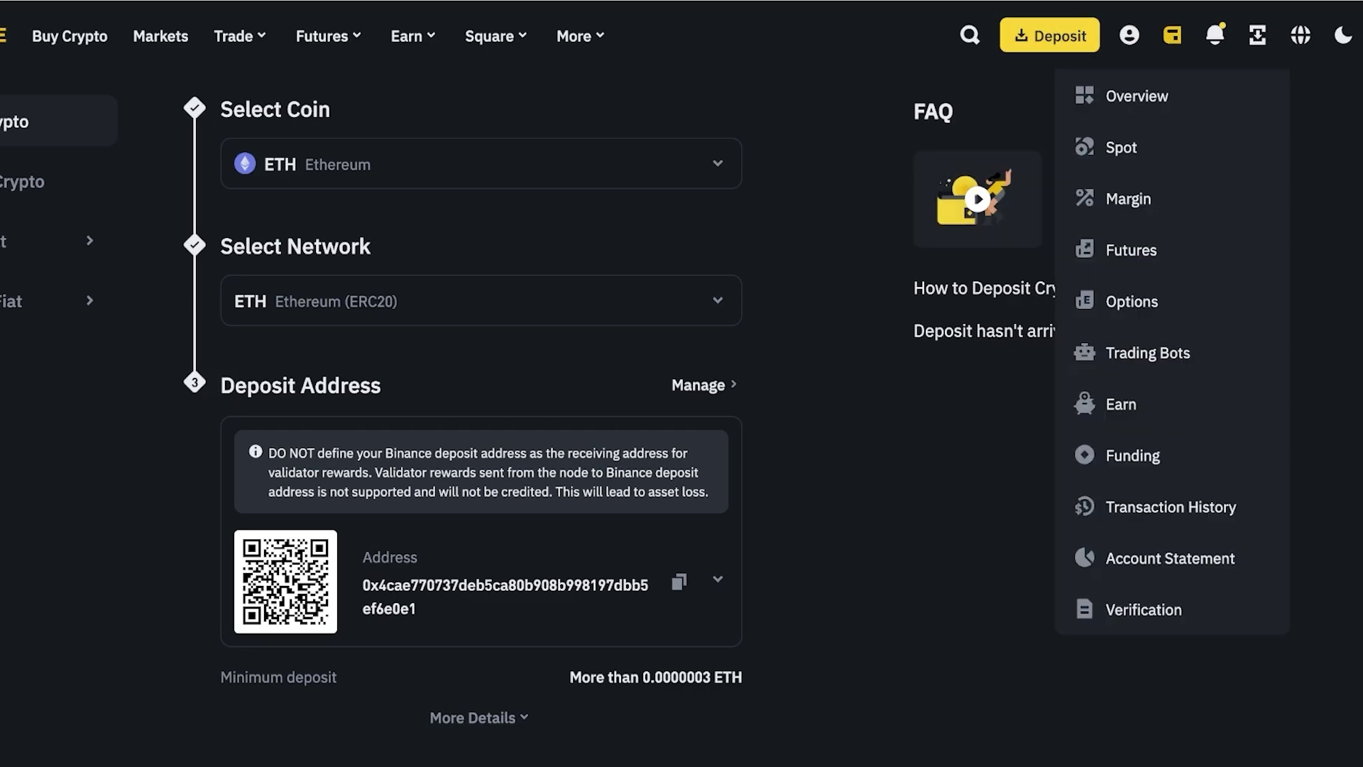
- Try the BTC withdrawal form, toggling the Address and Binance user tabs and viewing networks
left_click(1136, 96)
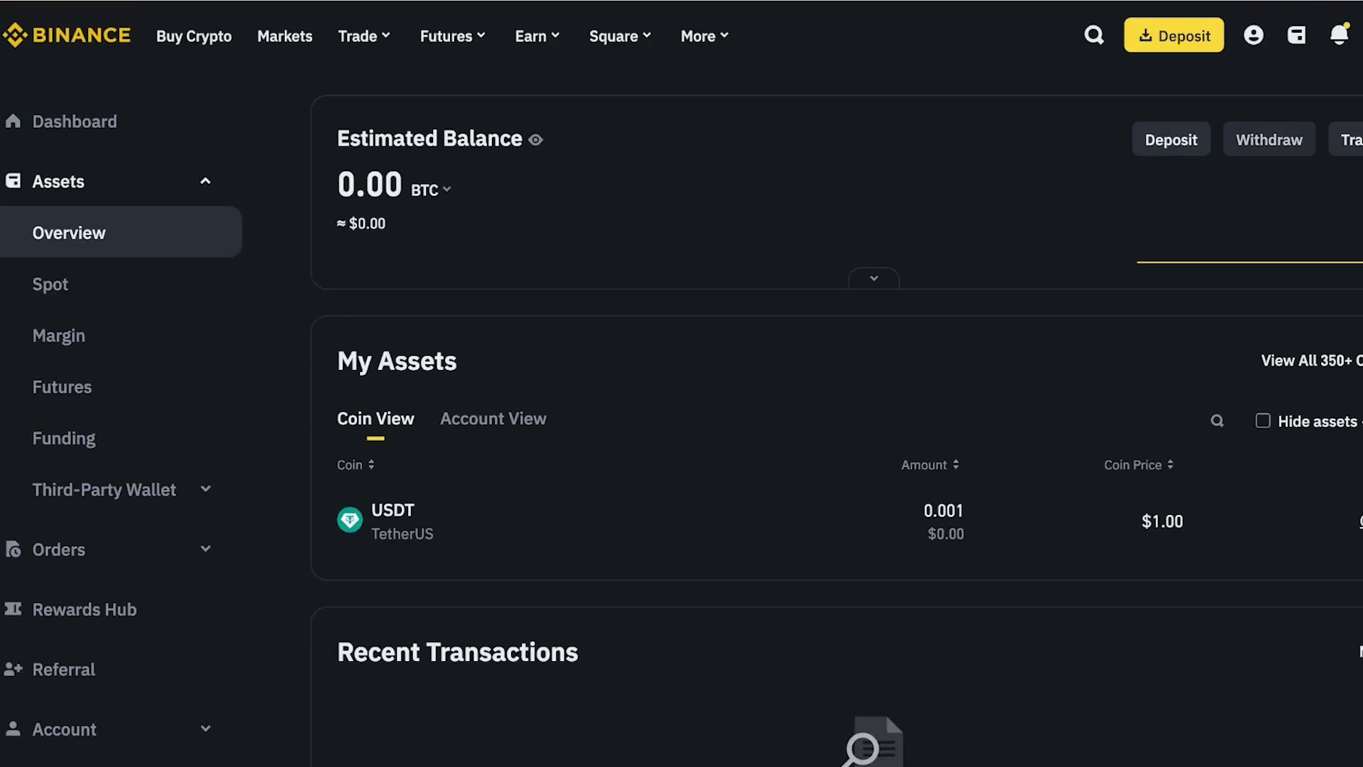
left_click(603, 163)
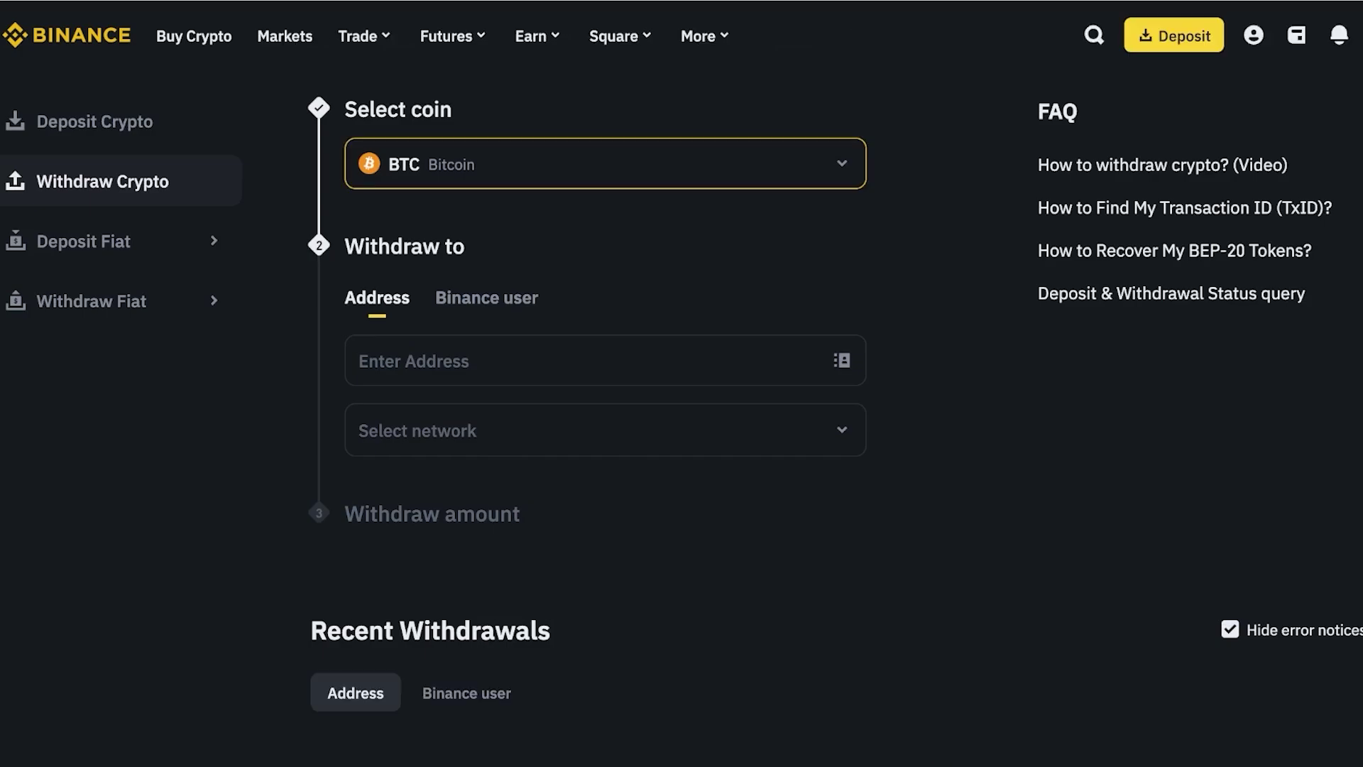
type("BTC")
key("Return")
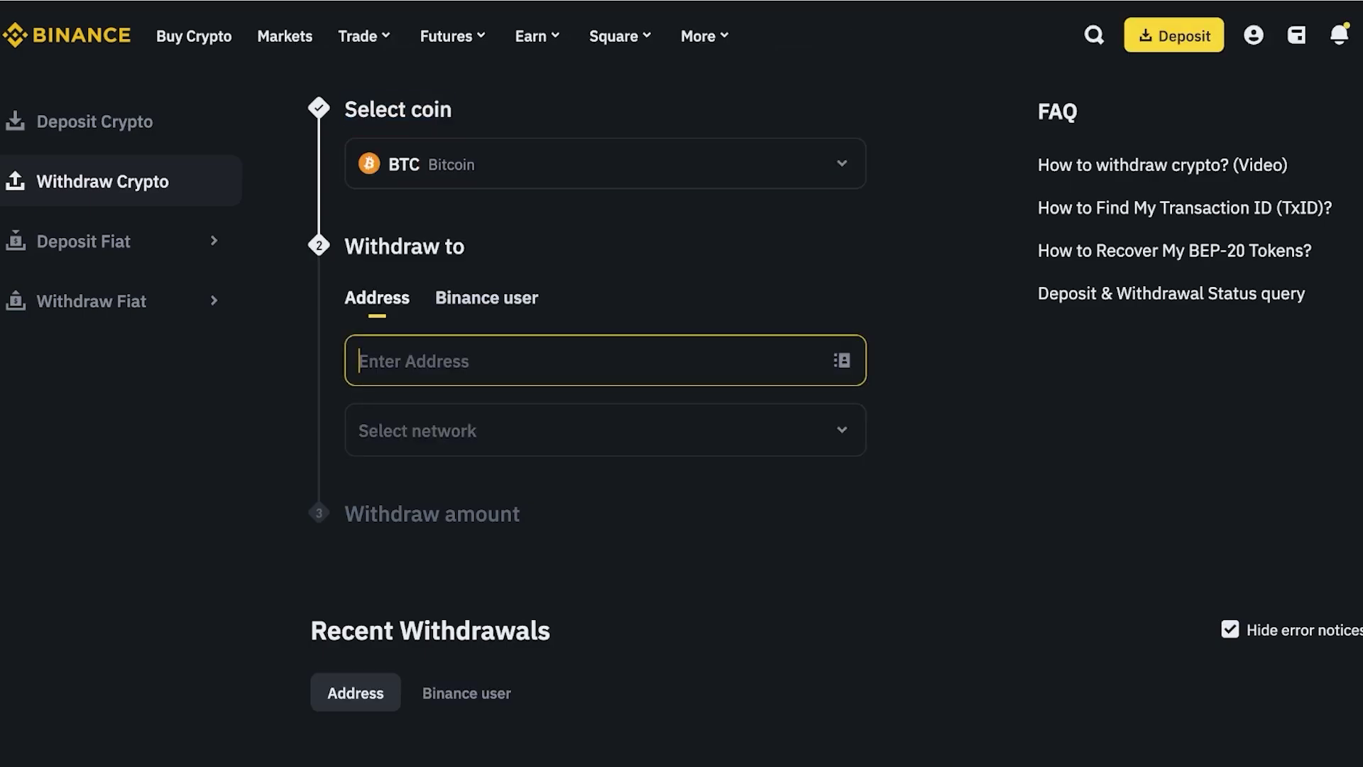
left_click(486, 298)
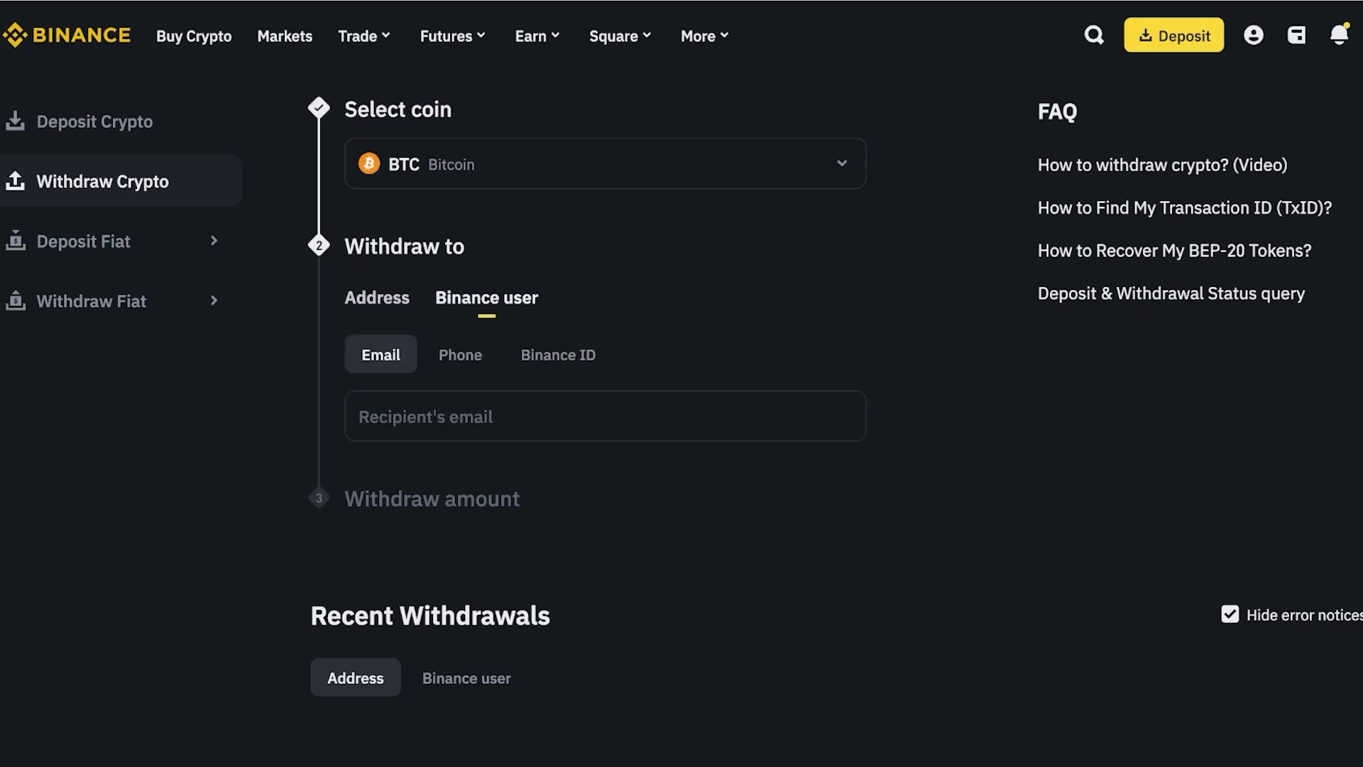
left_click(377, 298)
left_click(605, 458)
key("Escape")
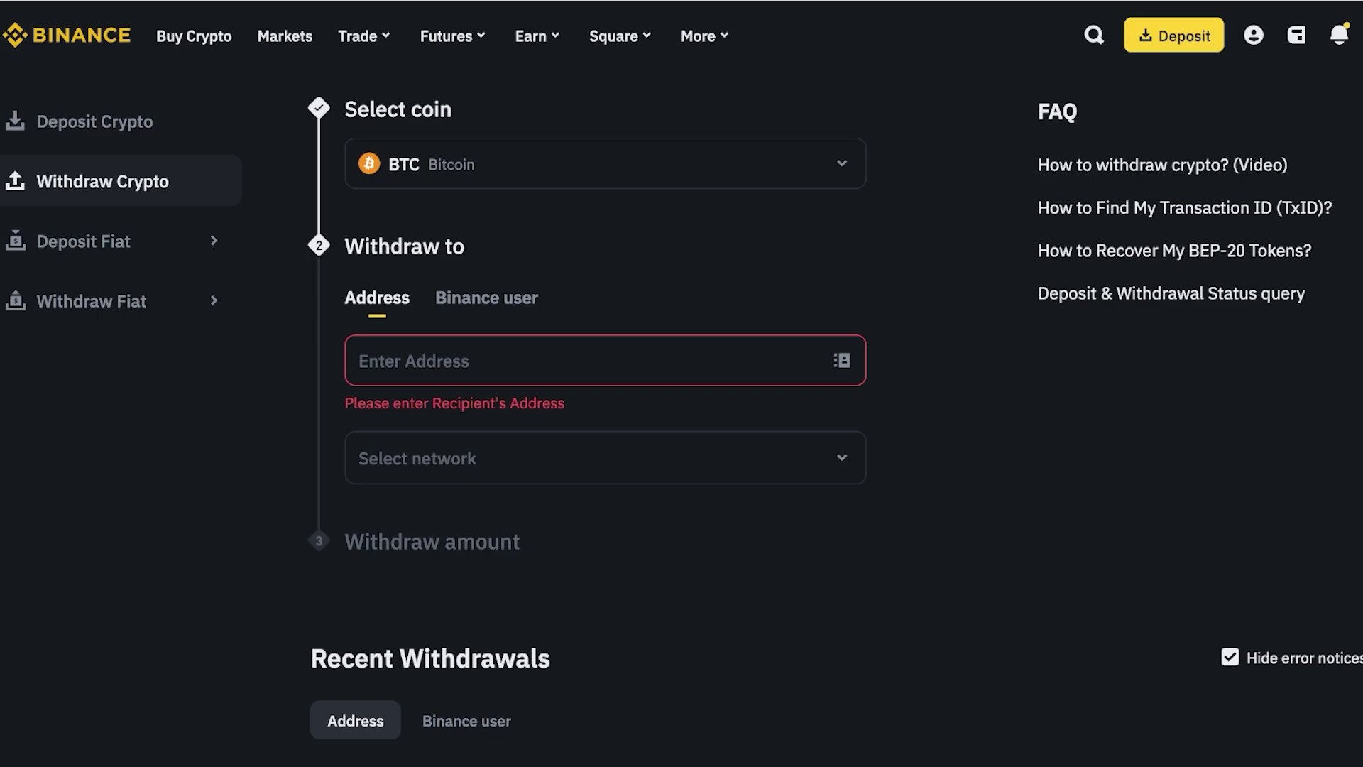
left_click(604, 163)
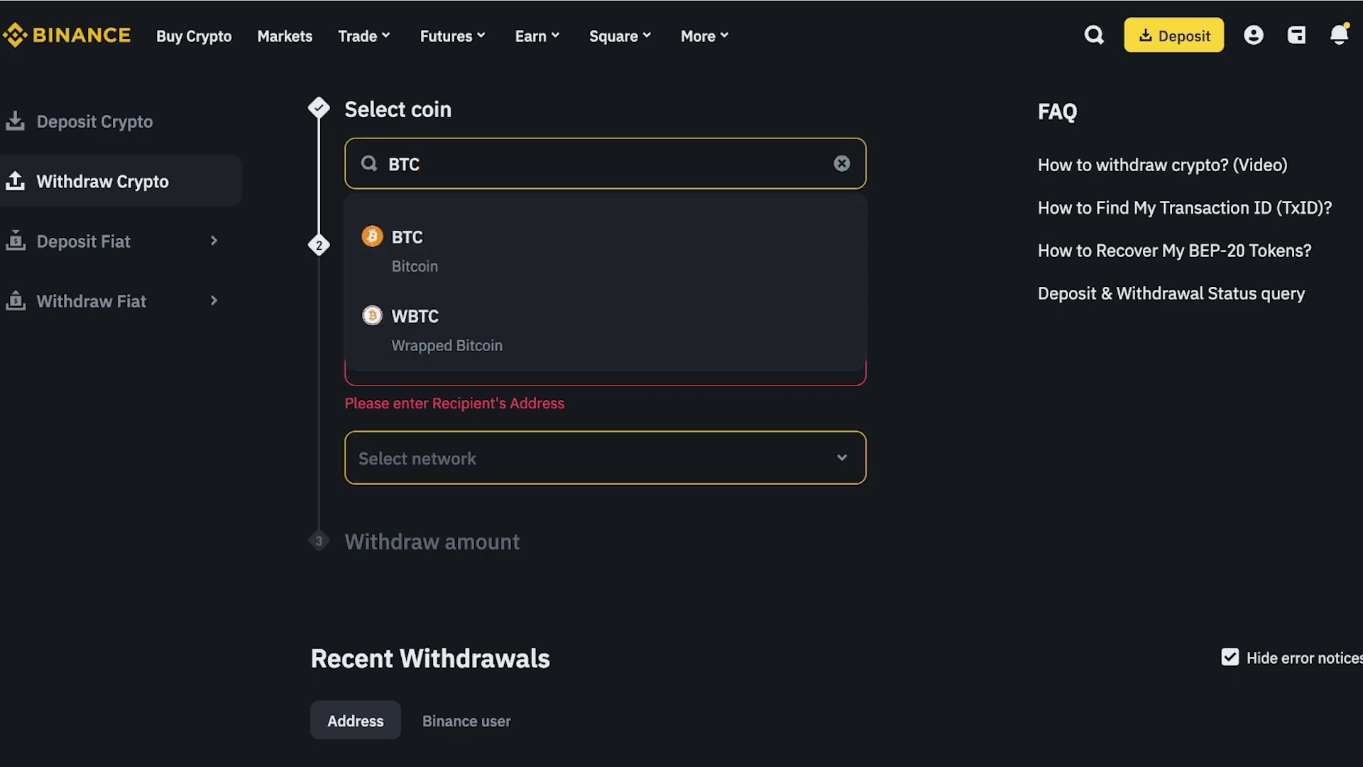
key("Return")
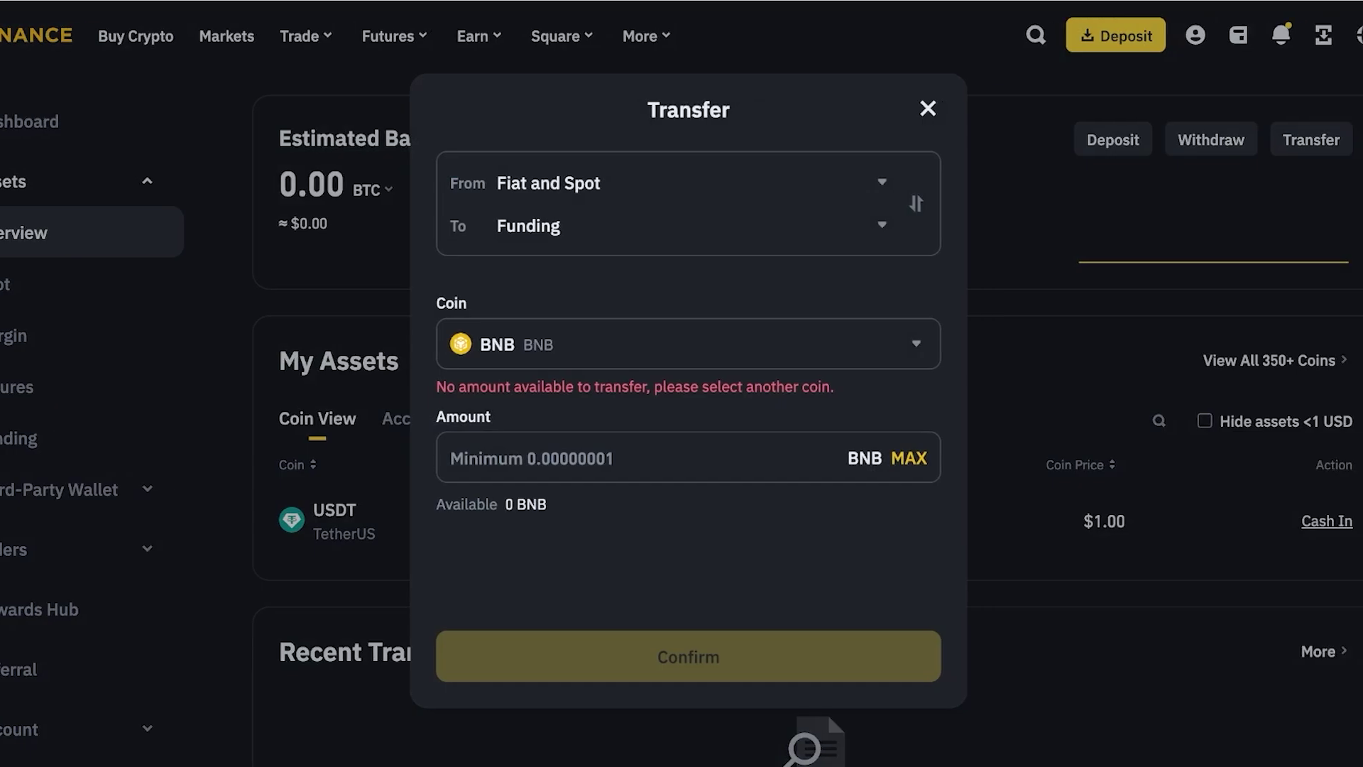
- Close the Transfer dialog and browse the Trade, Earn and Square menus
key("Escape")
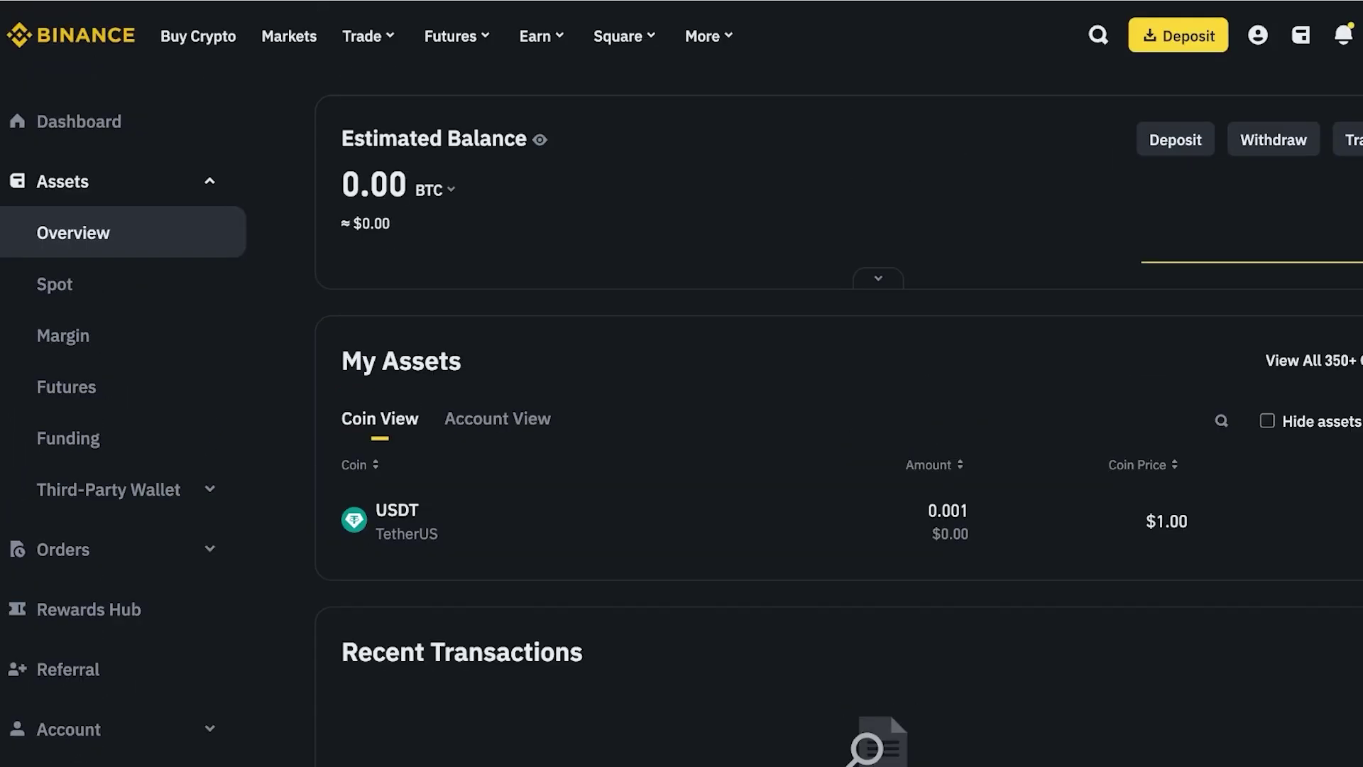
mouse_move(362, 35)
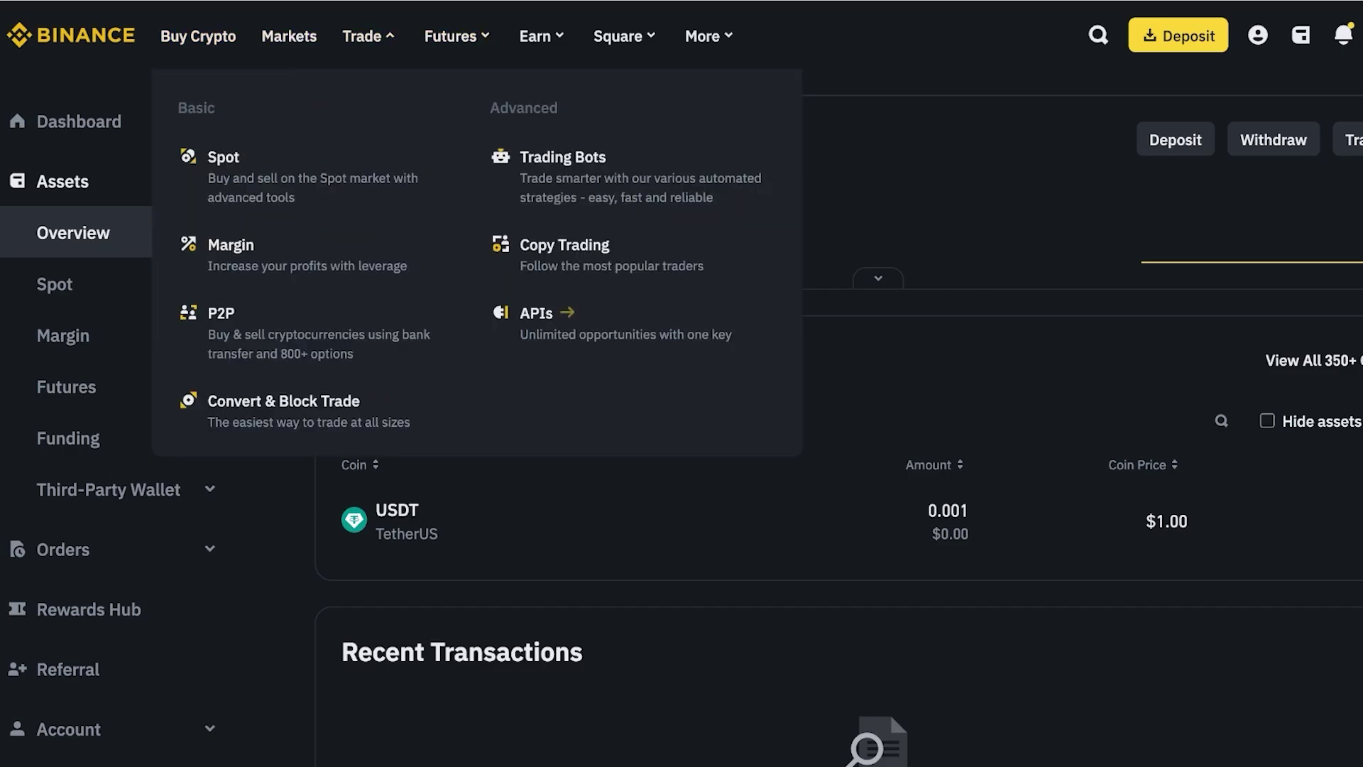
mouse_move(541, 36)
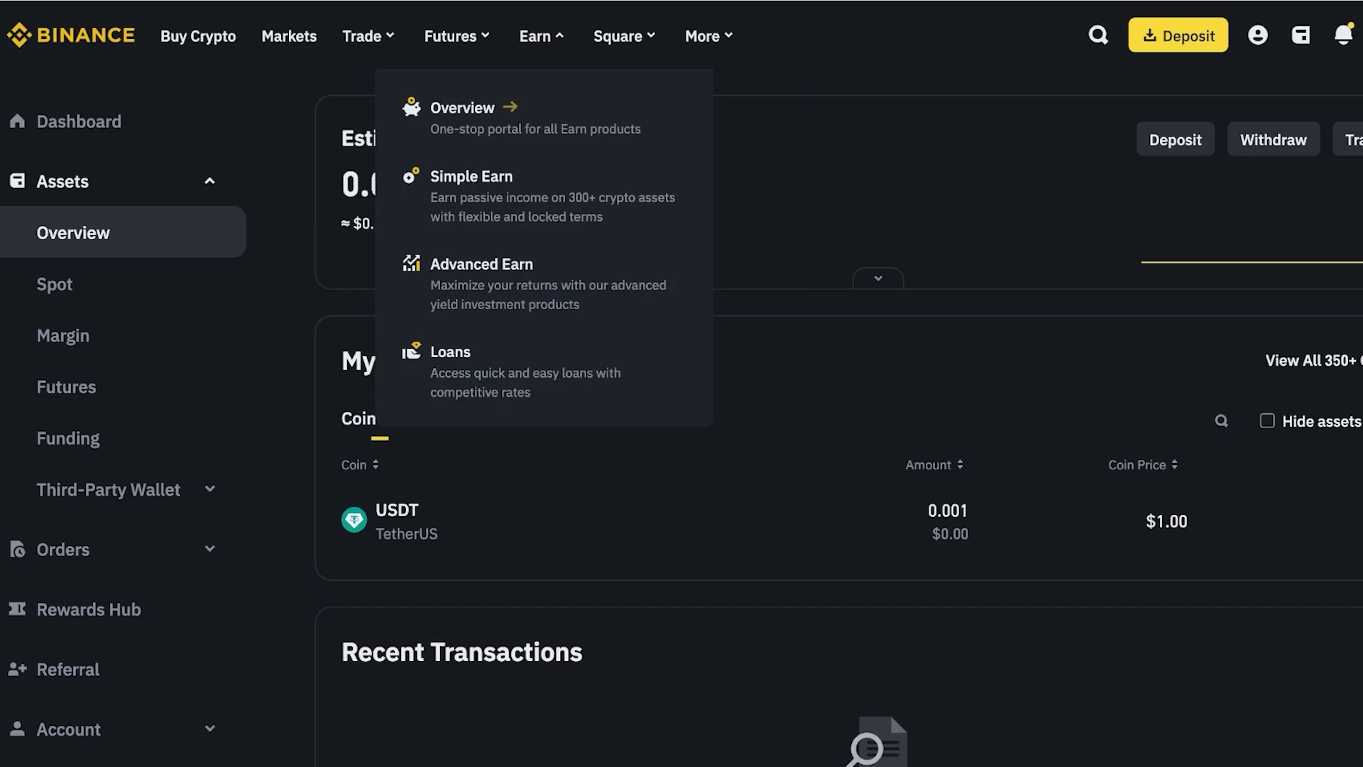
mouse_move(618, 35)
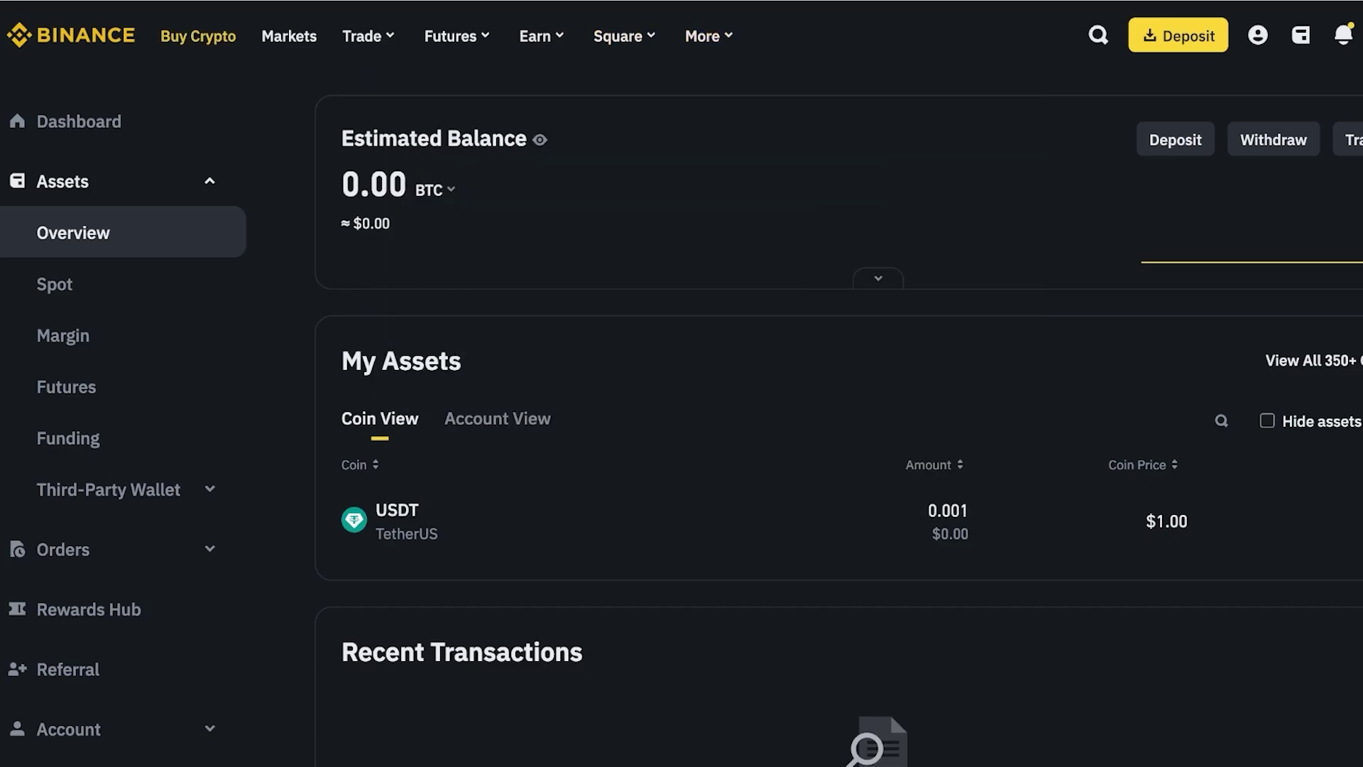
- Set up selling USDT for USD on the Sell Crypto page and view receive options
left_click(198, 35)
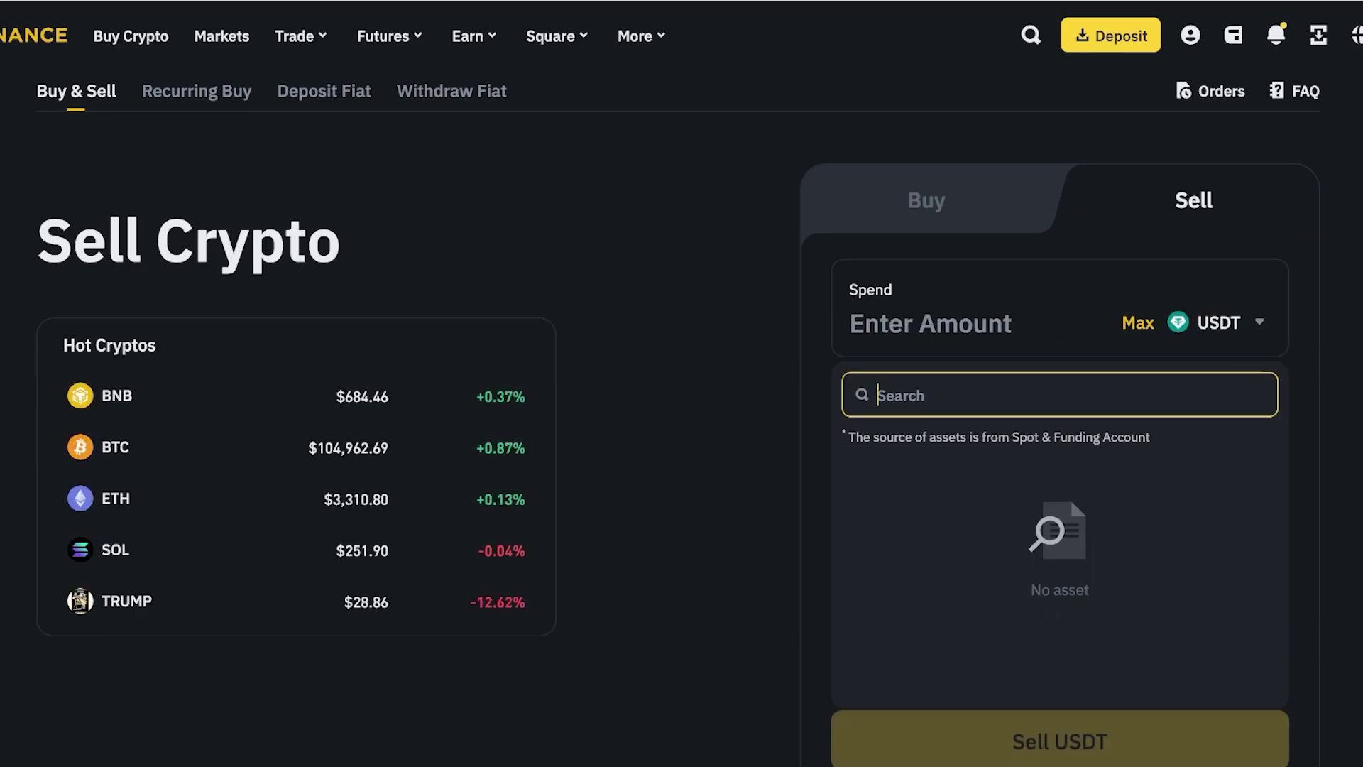
type("ET")
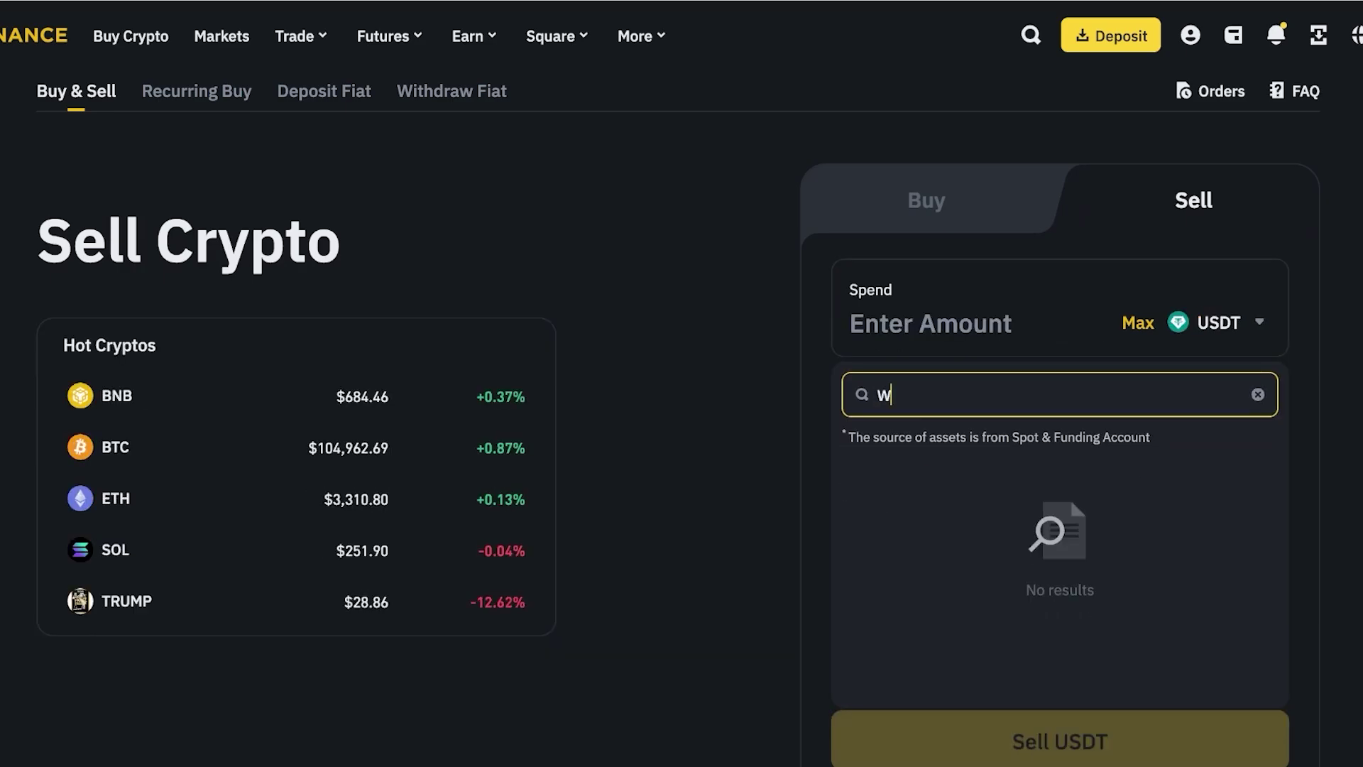
key("Escape")
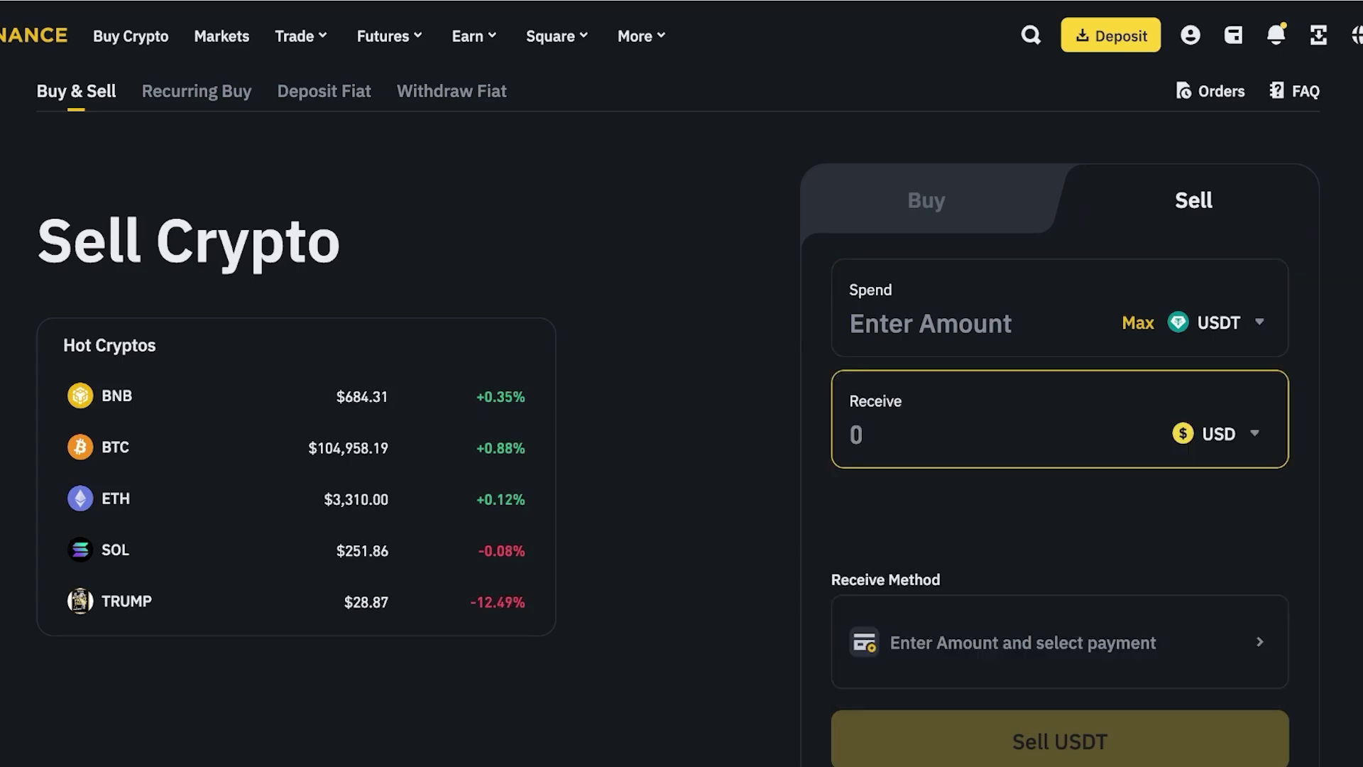
left_click(923, 435)
scroll(682, 384, "down", 6)
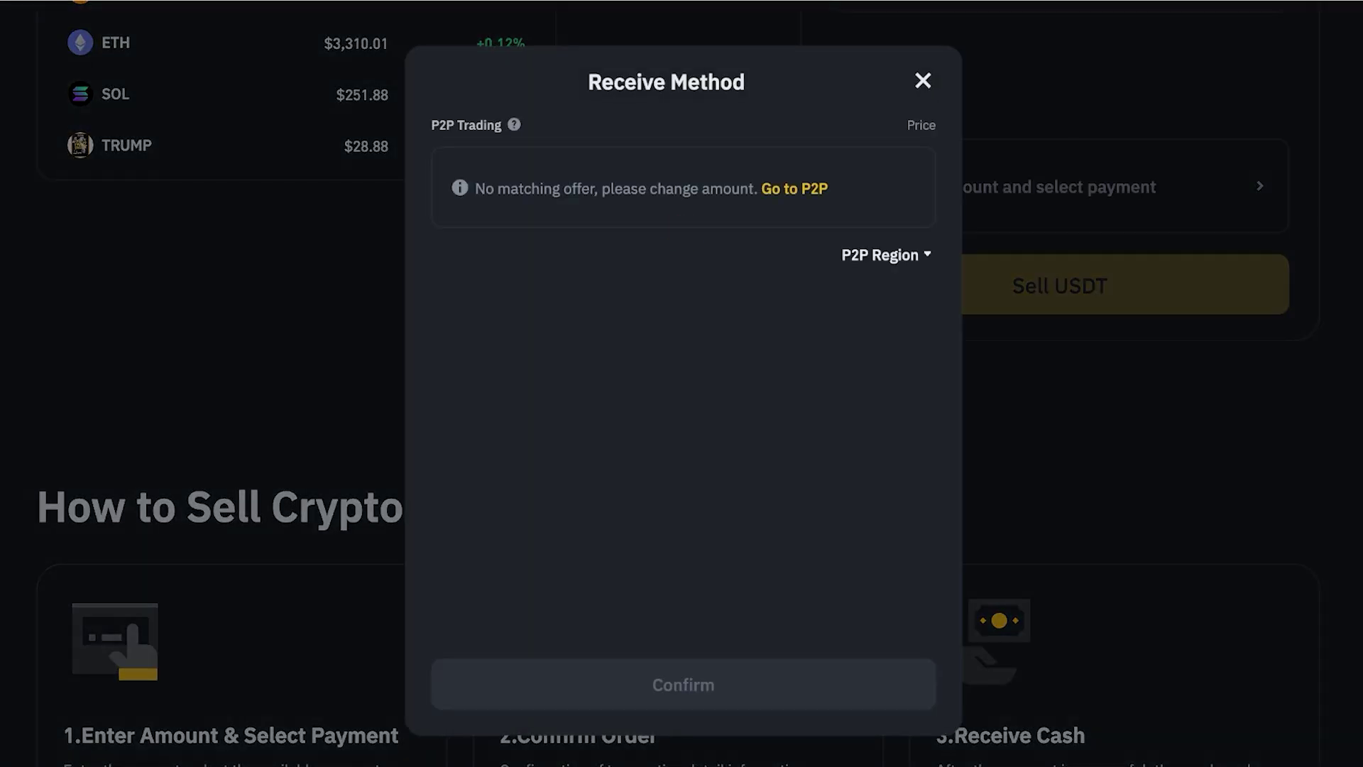
- Dismiss the no-offer Receive Method dialog and USDT coin list, leaving the USDT-to-USD Sell Crypto form empty
key("Escape")
scroll(681, 384, "up", 7)
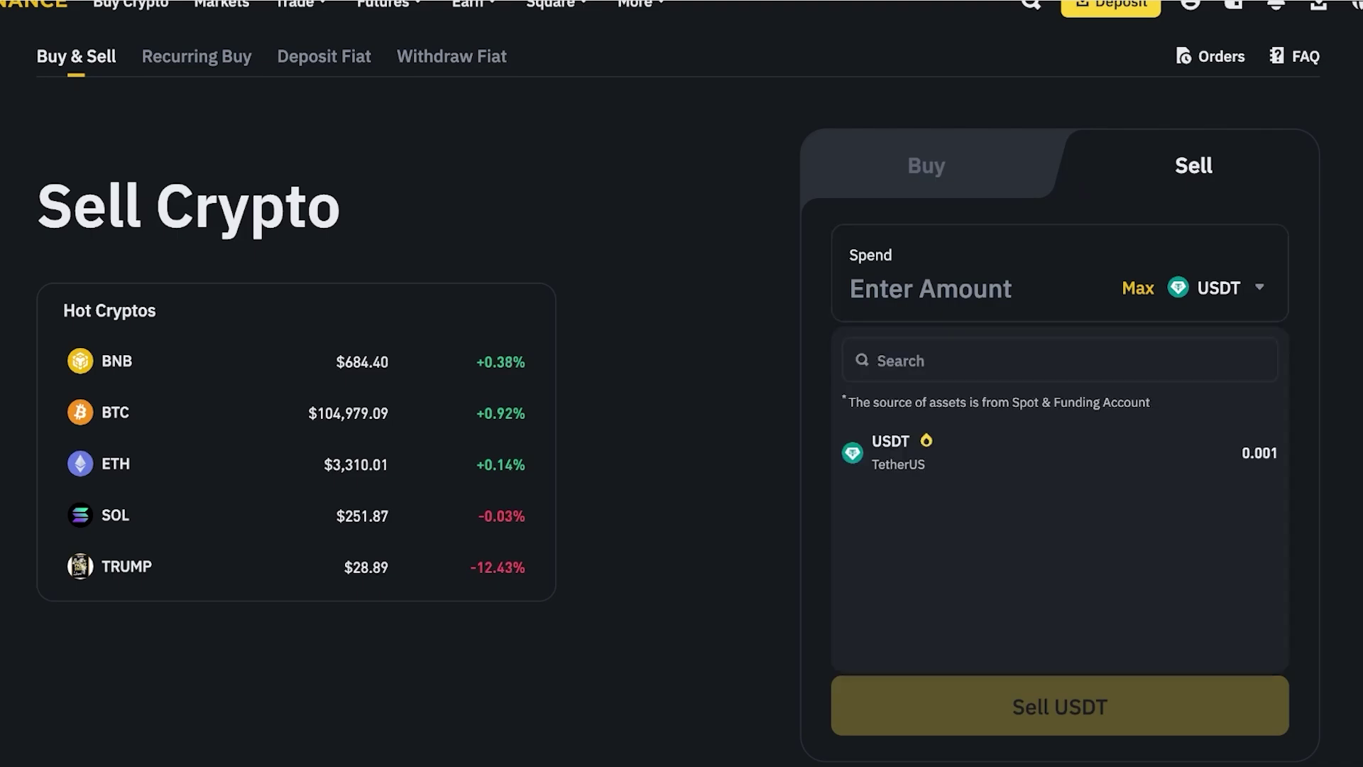
key("Escape")
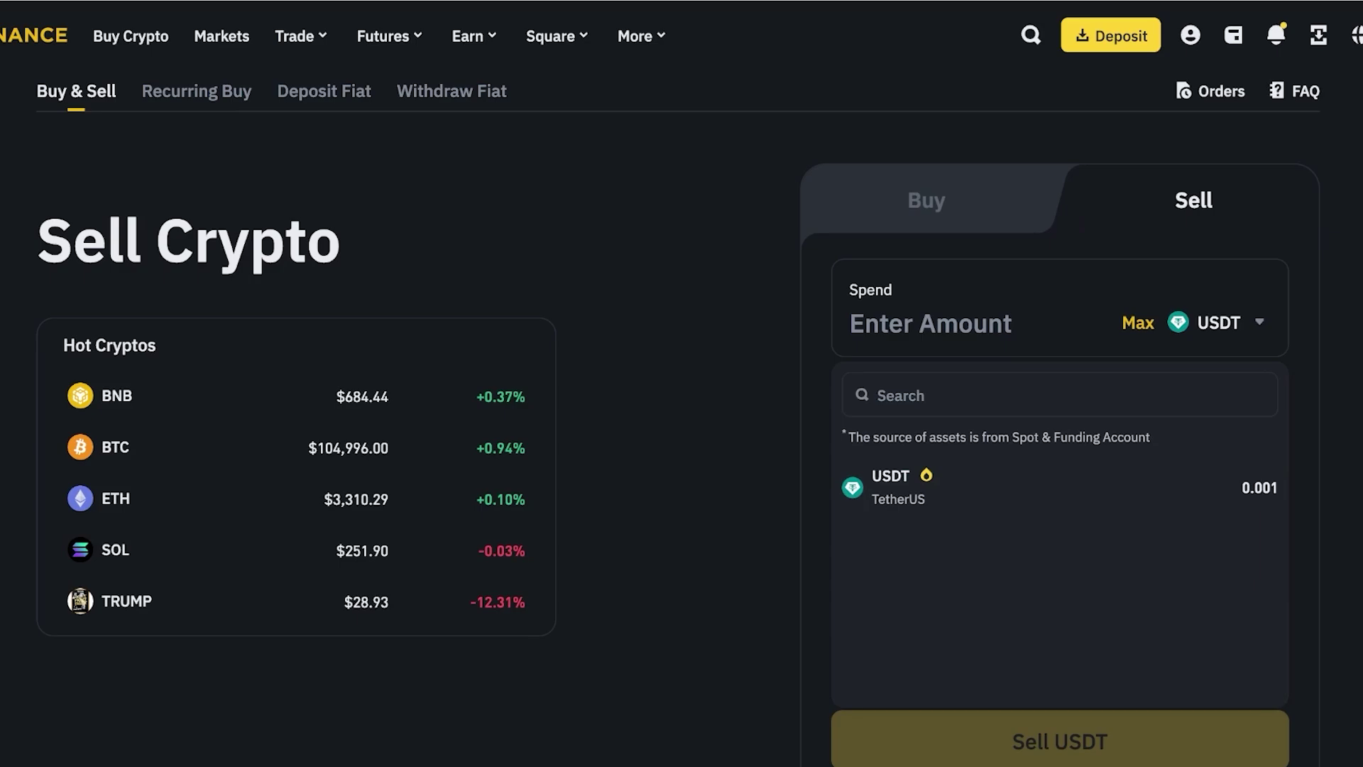
key("Escape")
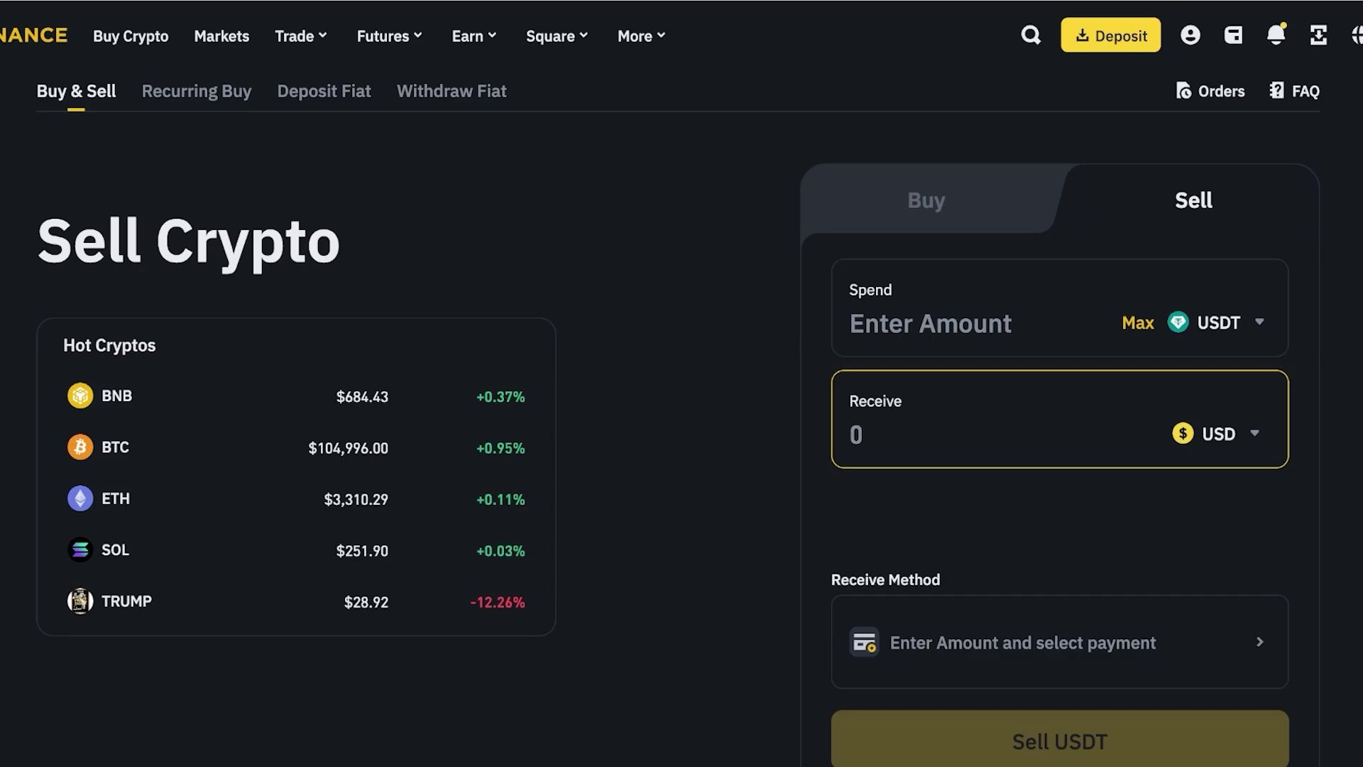
scroll(682, 383, "down", 10)
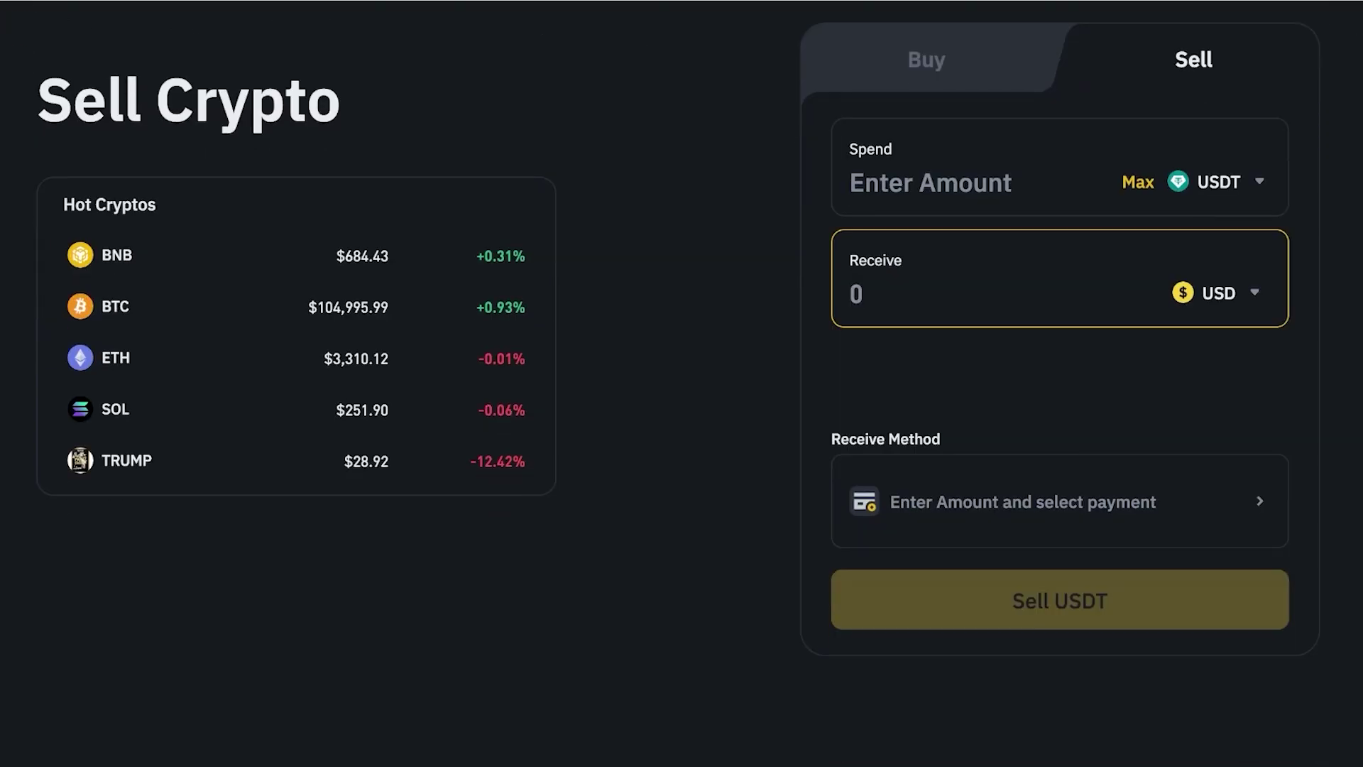
scroll(681, 384, "up", 10)
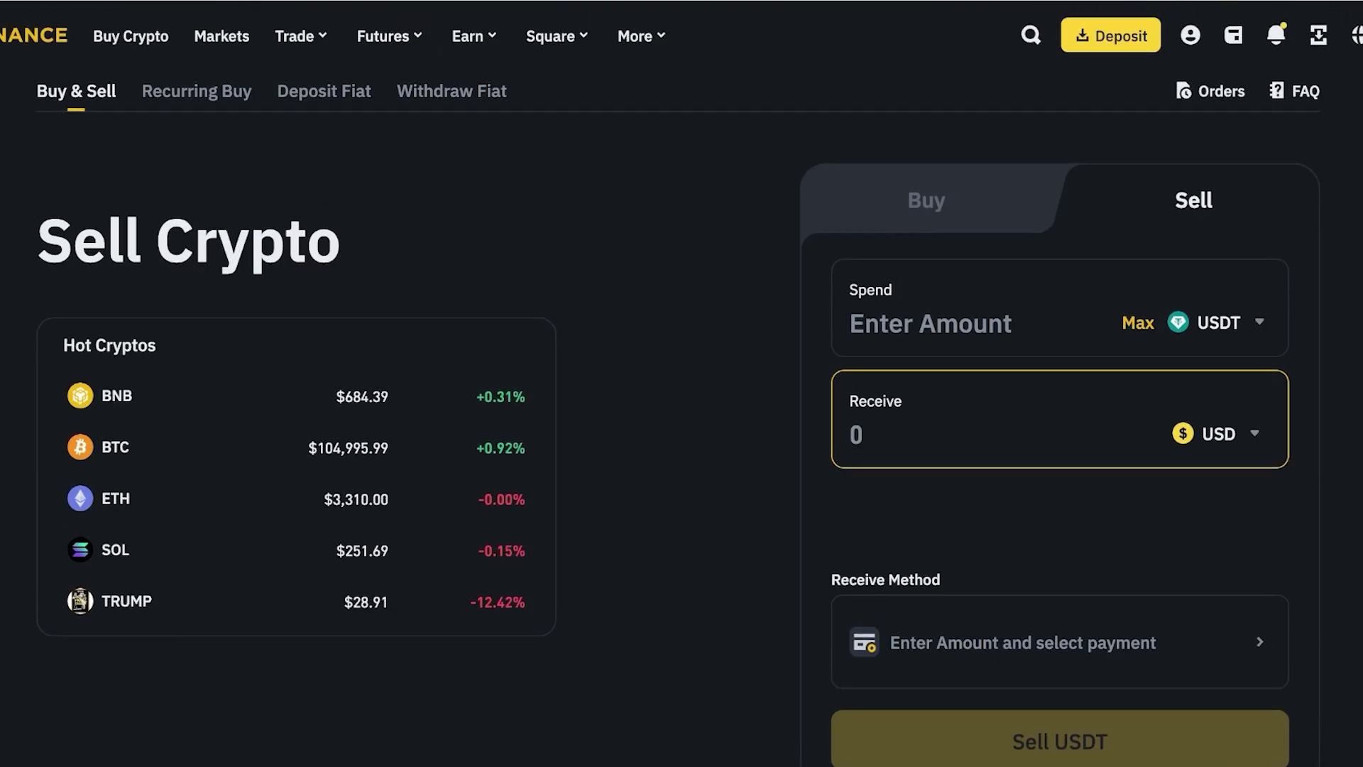